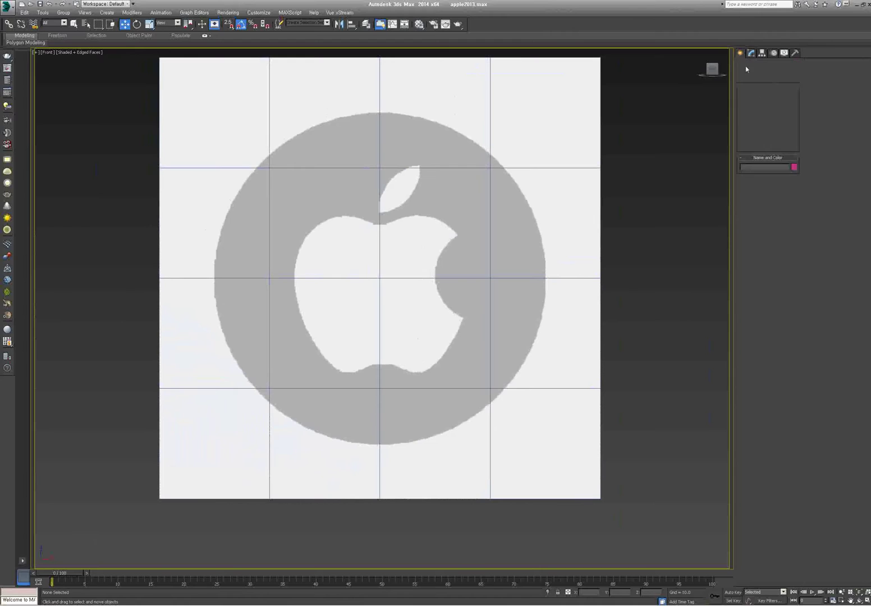
Step: Trace the left half of the apple silhouette with an open Line spline, from the top notch around to the bottom notch
click(753, 111)
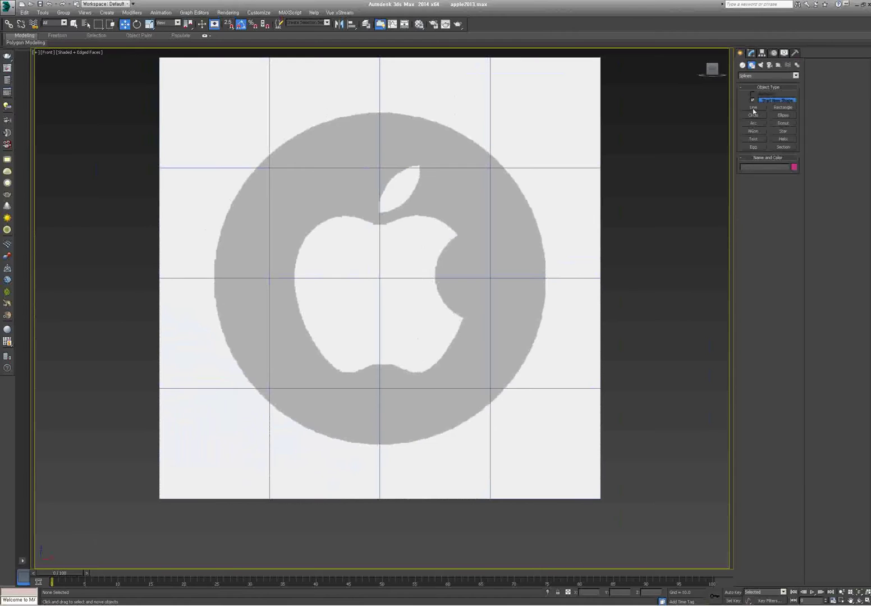
click(386, 224)
click(357, 218)
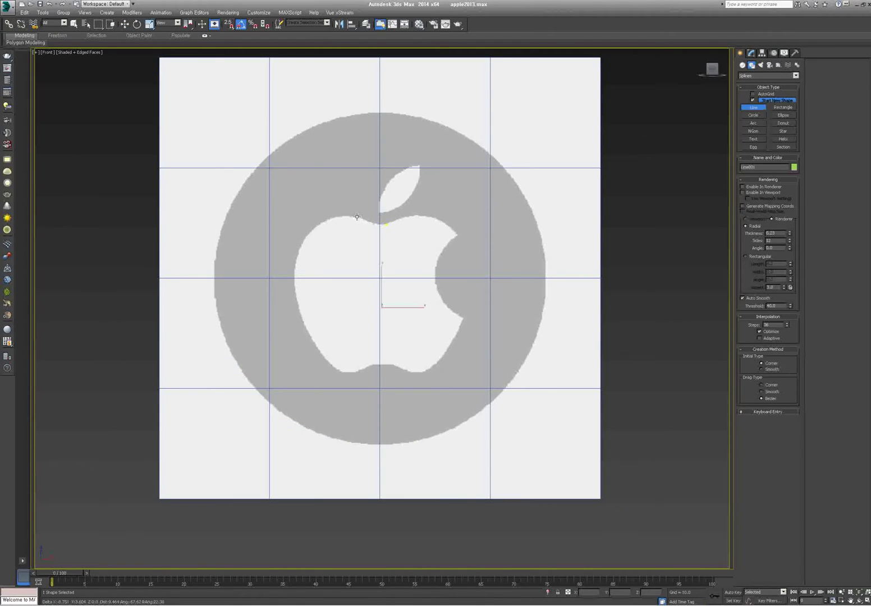
click(331, 218)
click(304, 240)
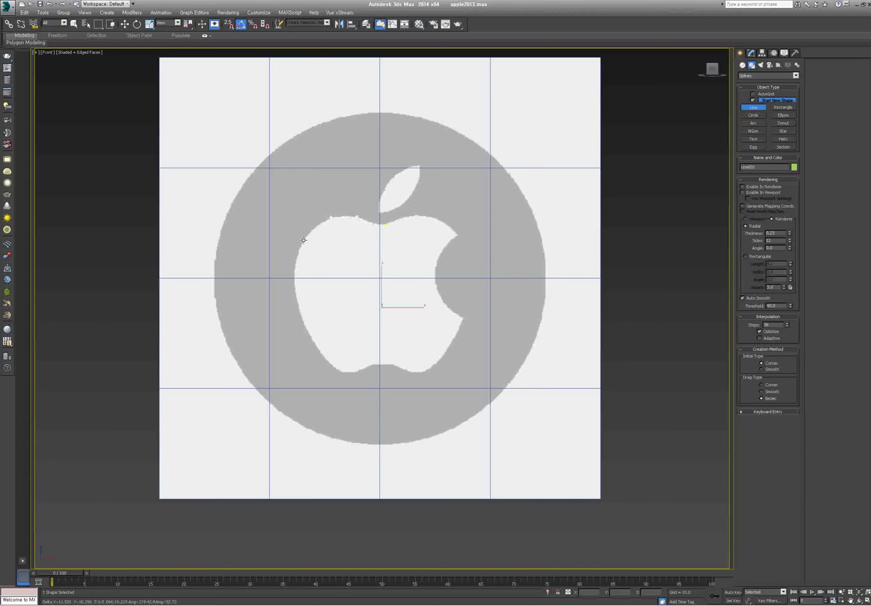
click(293, 289)
click(329, 362)
click(340, 372)
click(355, 373)
click(370, 365)
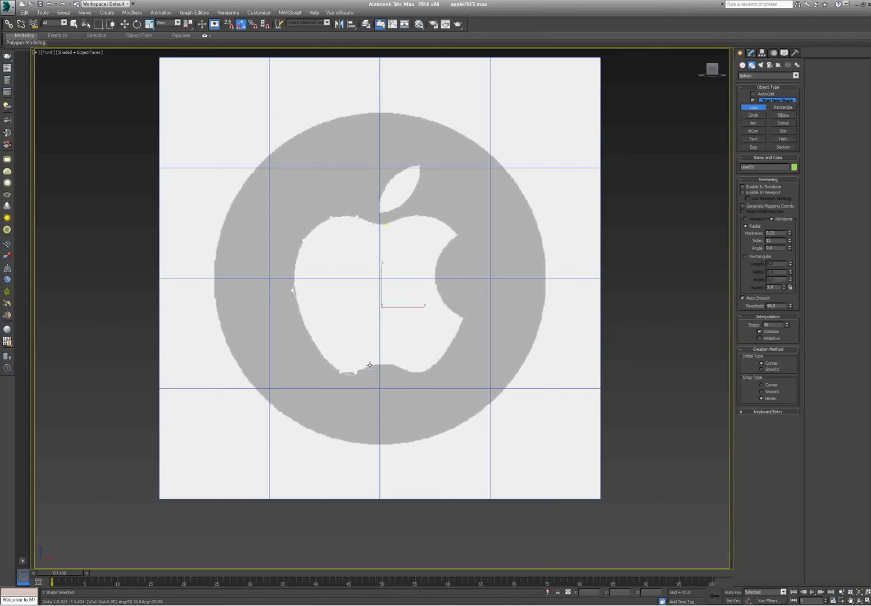
right_click(398, 371)
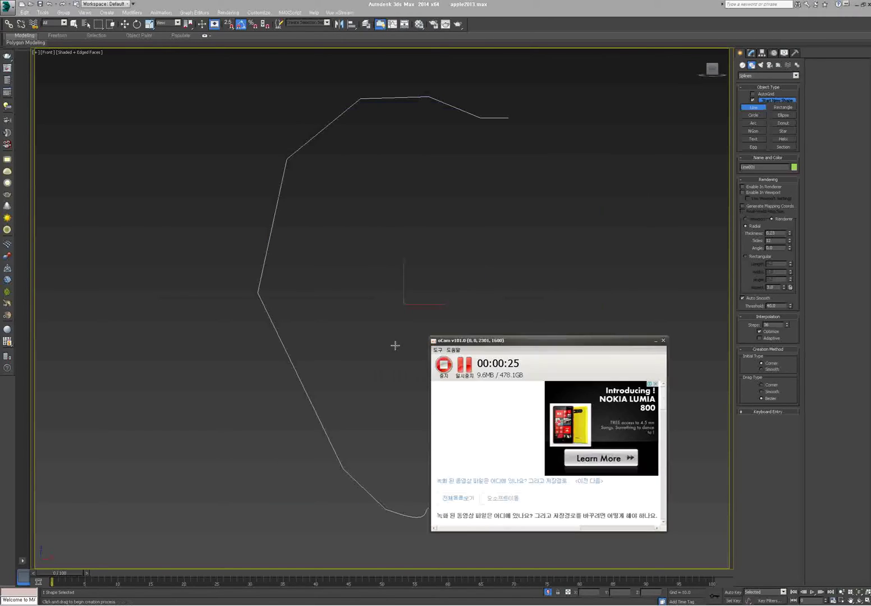
Step: Isolate the traced line and convert all its vertices to the Bezier type
scroll(394, 345, down, 5)
right_click(395, 345)
key(1)
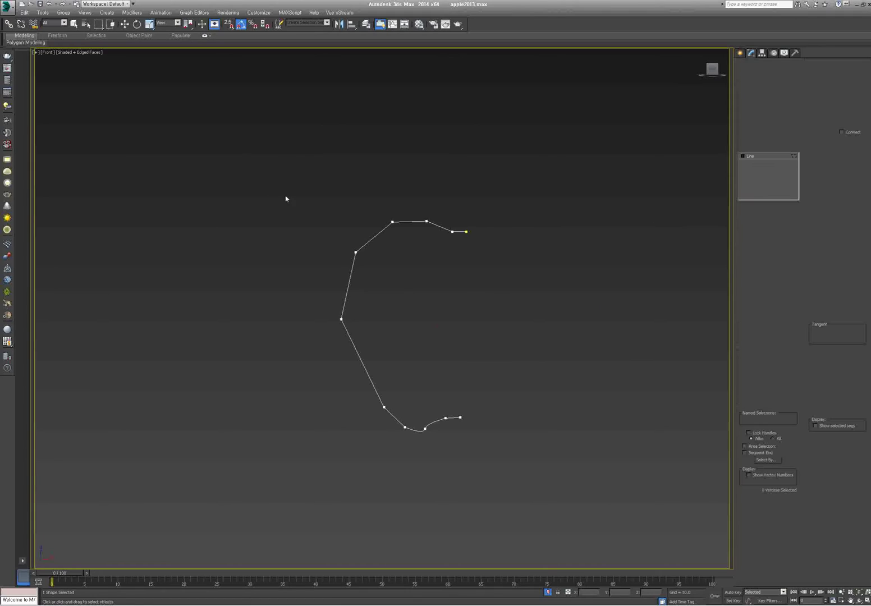
key(w)
drag(286, 196, 554, 480)
right_click(397, 332)
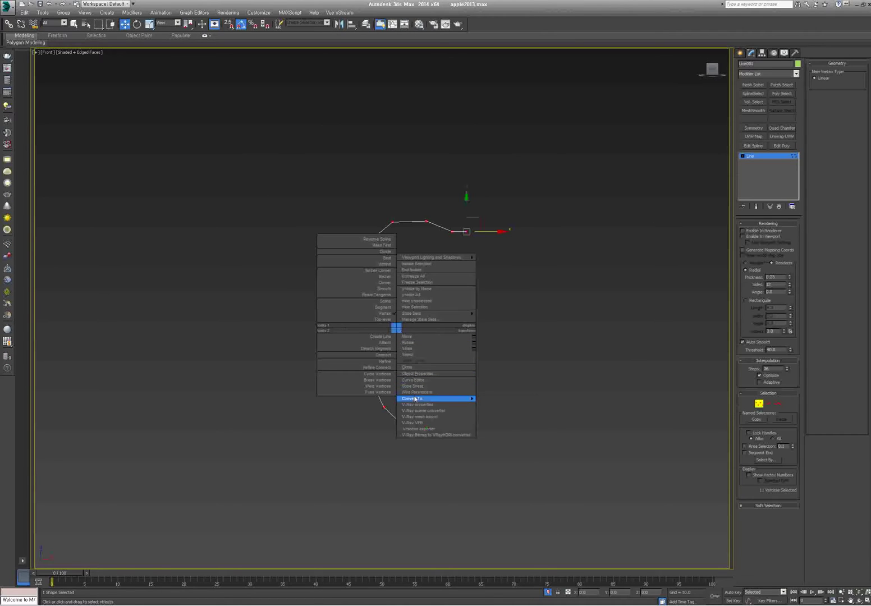
click(385, 276)
right_click(394, 298)
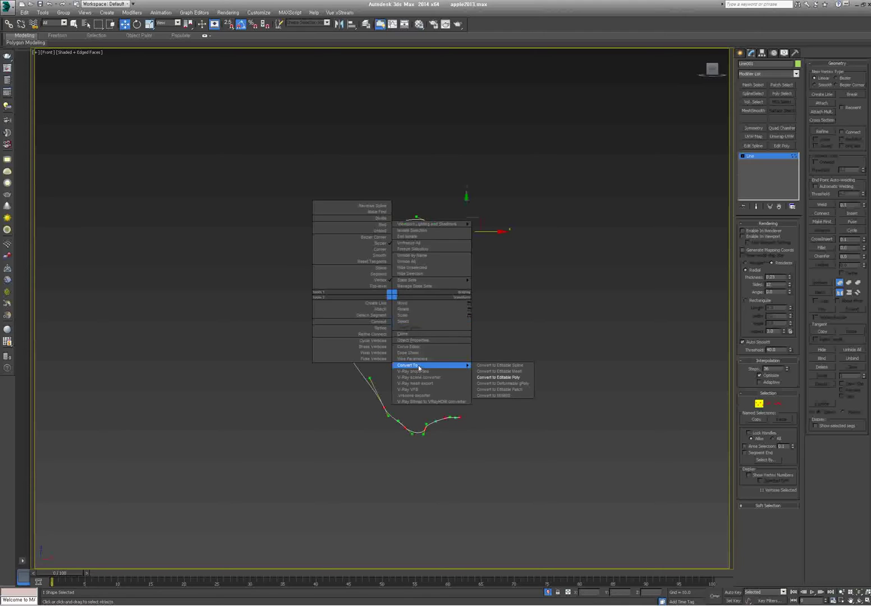
click(507, 367)
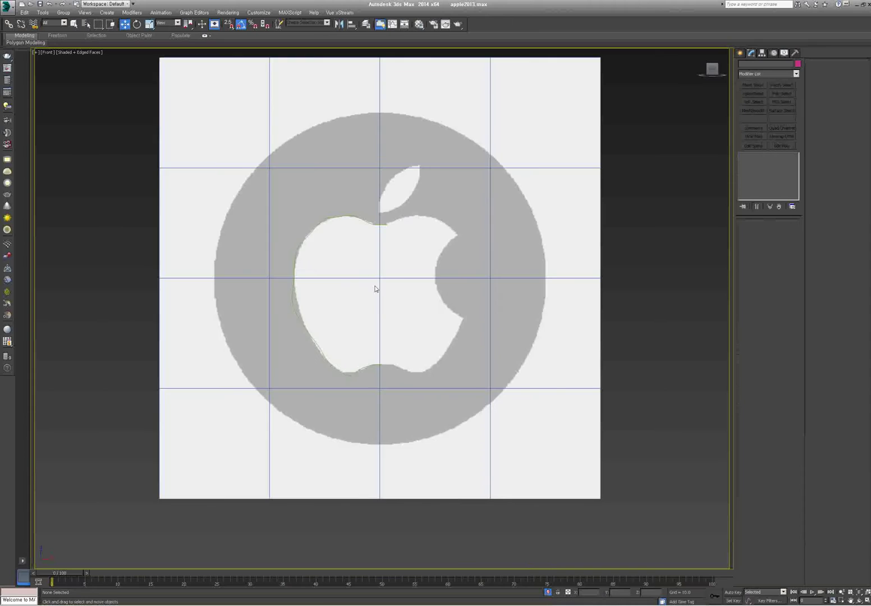
Step: Restore the reference image and adjust the Bezier handles of the vertex left of the top notch to follow the apple's edge
middle_drag(376, 288, 414, 295)
scroll(414, 296, up, 5)
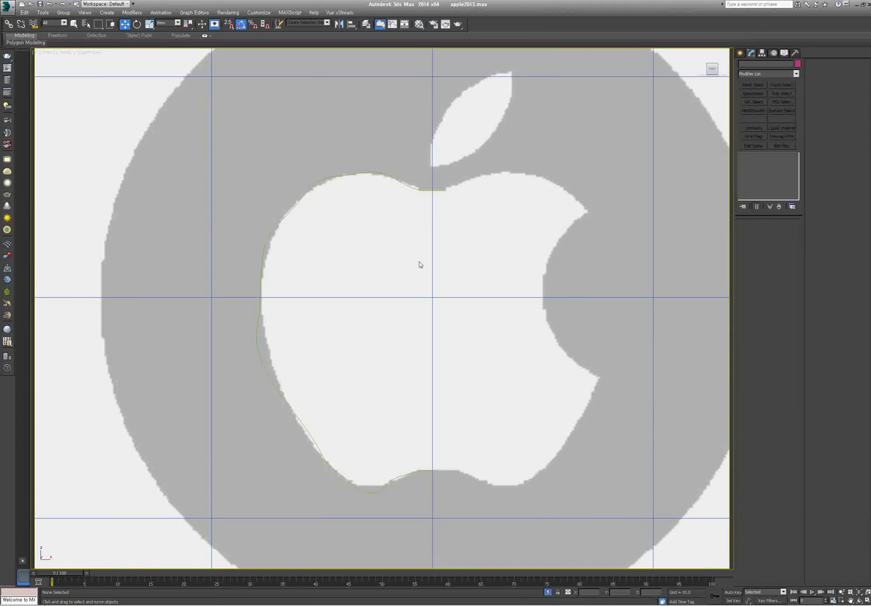
scroll(412, 221, up, 4)
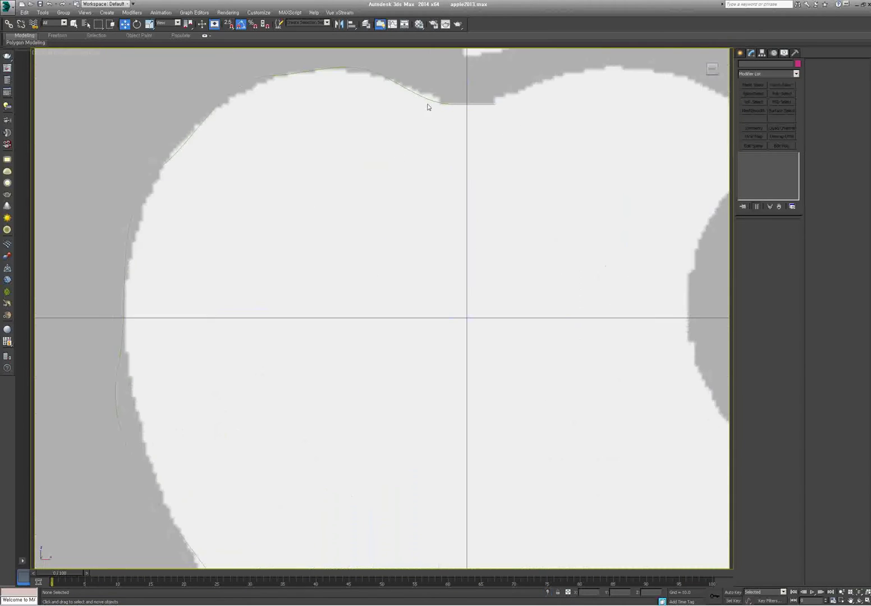
click(430, 101)
middle_drag(407, 249, 410, 245)
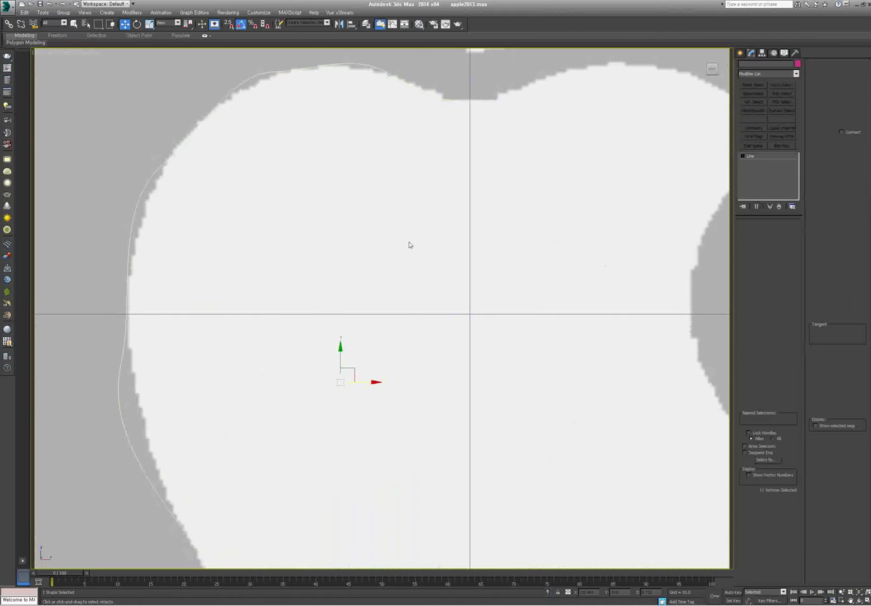
key(1)
middle_drag(431, 181, 392, 307)
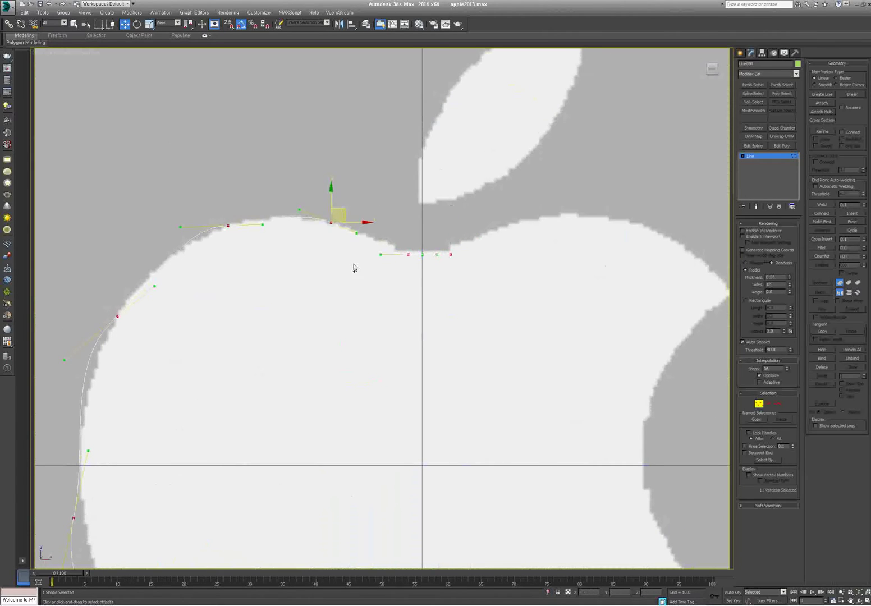
click(329, 219)
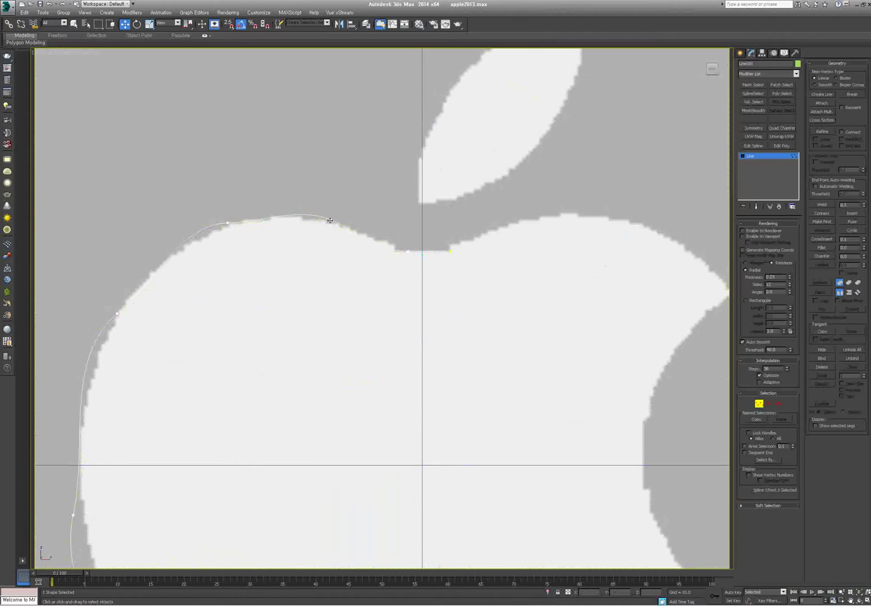
drag(300, 206, 298, 215)
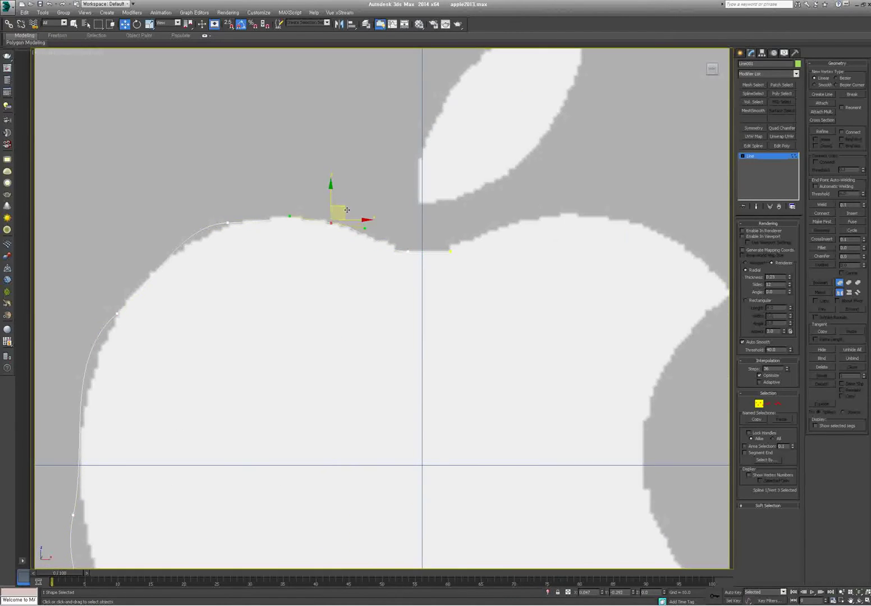
Step: Adjust the two vertices on the apple's upper-left shoulder and their Bezier handles to match the reference curve
middle_drag(307, 241, 369, 201)
click(330, 182)
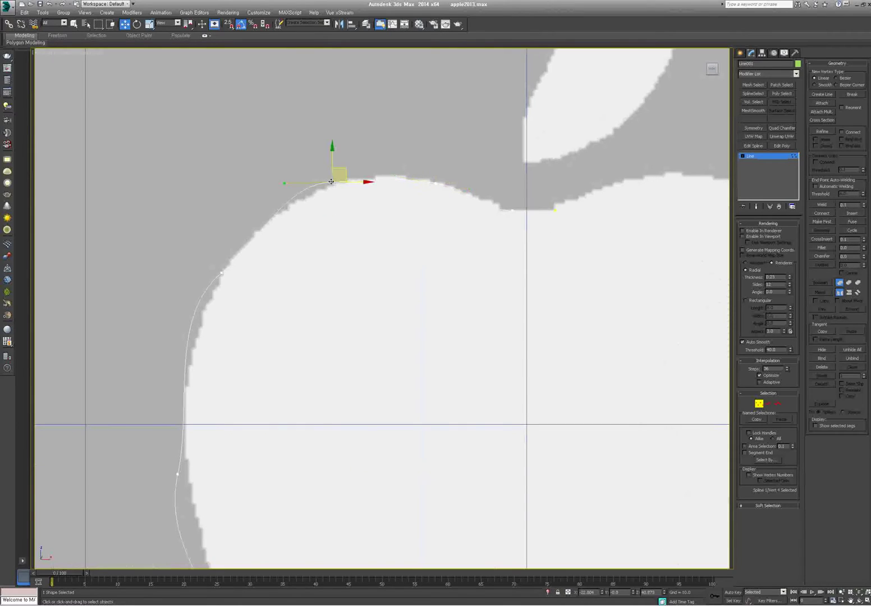
drag(284, 185, 284, 208)
drag(345, 171, 341, 176)
drag(268, 210, 262, 211)
click(221, 272)
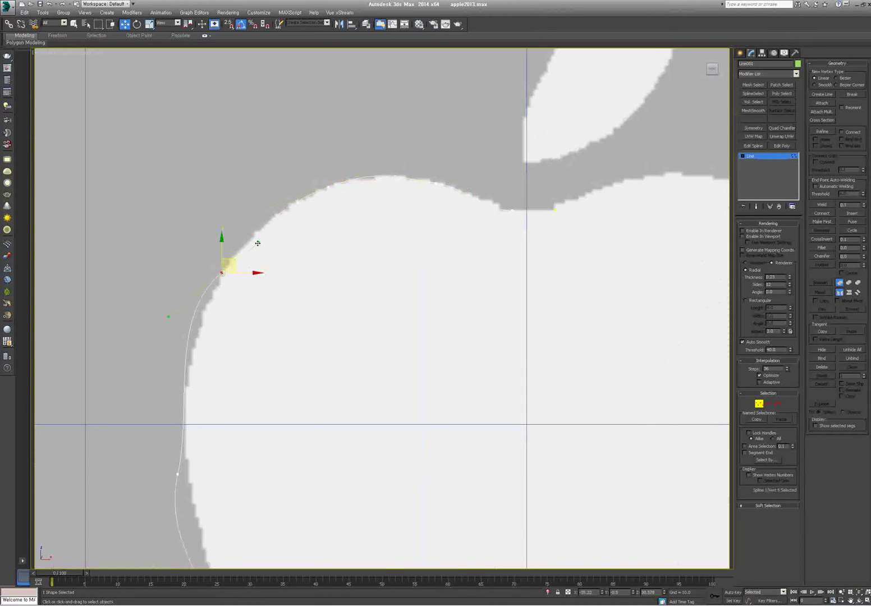
scroll(317, 356, down, 2)
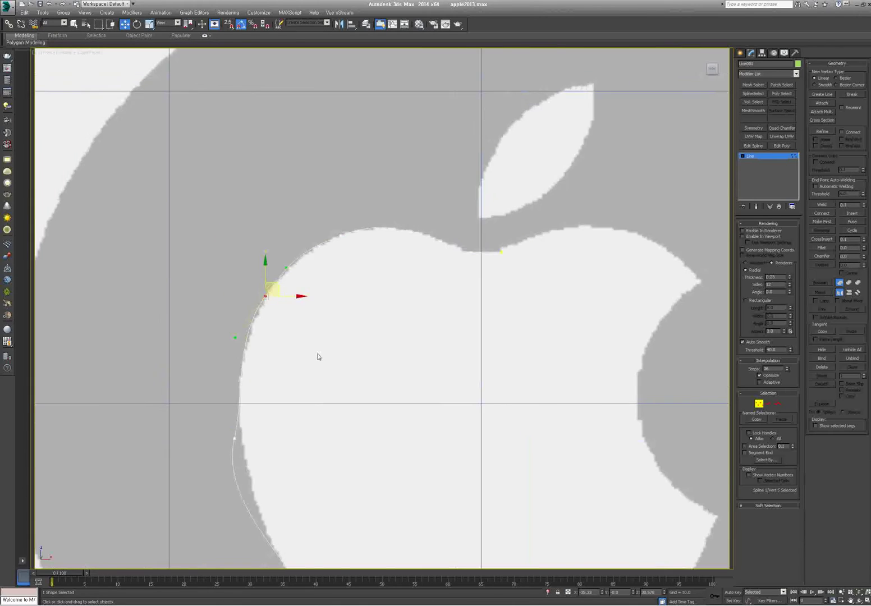
scroll(317, 357, down, 2)
Step: Shift the vertex on the apple's left side onto the edge and make its Bezier handles nearly vertical
scroll(303, 298, up, 4)
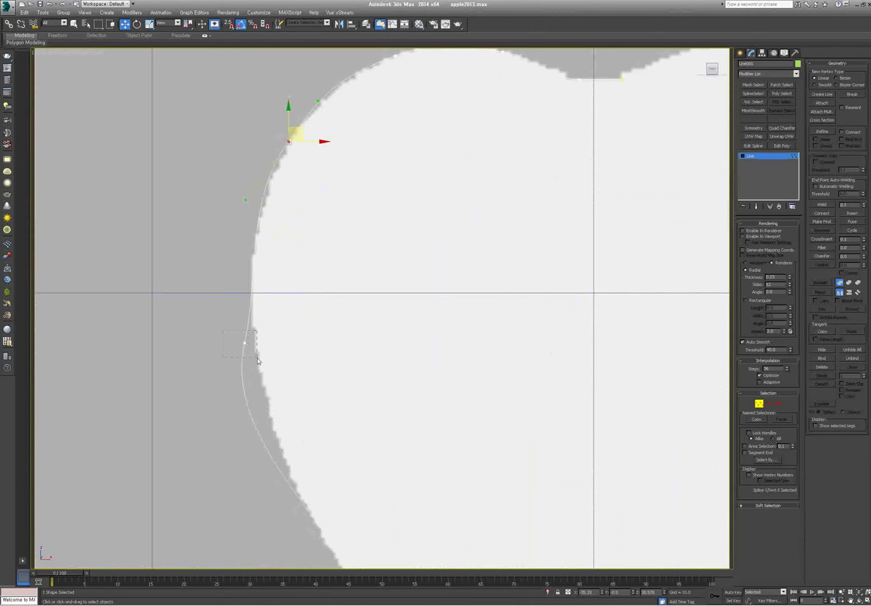
drag(258, 361, 258, 362)
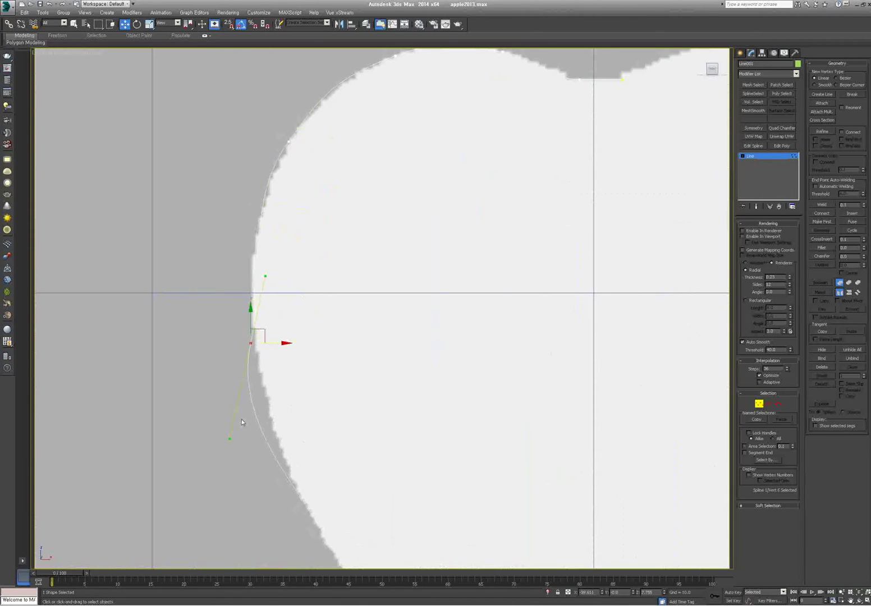
drag(230, 438, 257, 438)
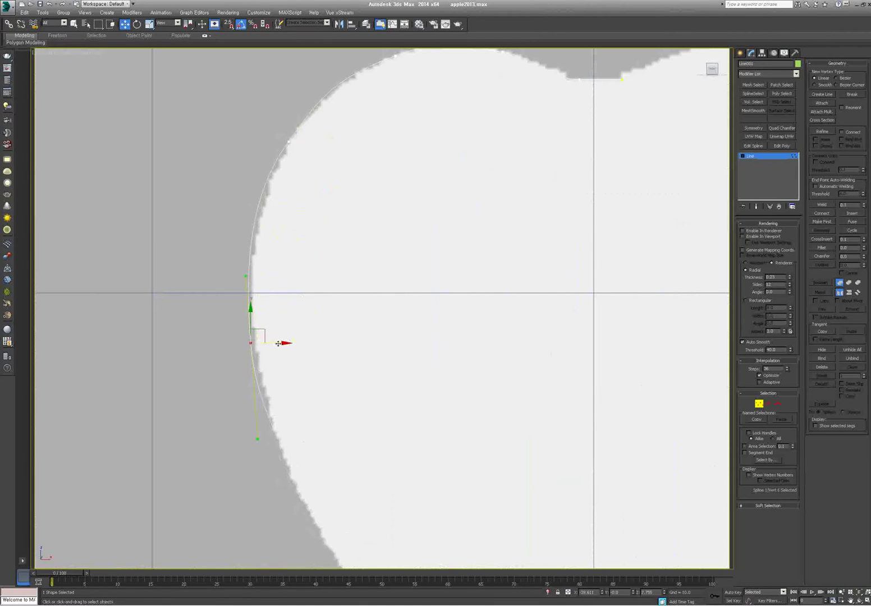
drag(278, 343, 280, 344)
scroll(397, 355, down, 2)
scroll(405, 295, up, 2)
Step: Refine the Bezier handles of the upper-left shoulder vertex so the curve flows smoothly into the left side
middle_drag(391, 287, 322, 238)
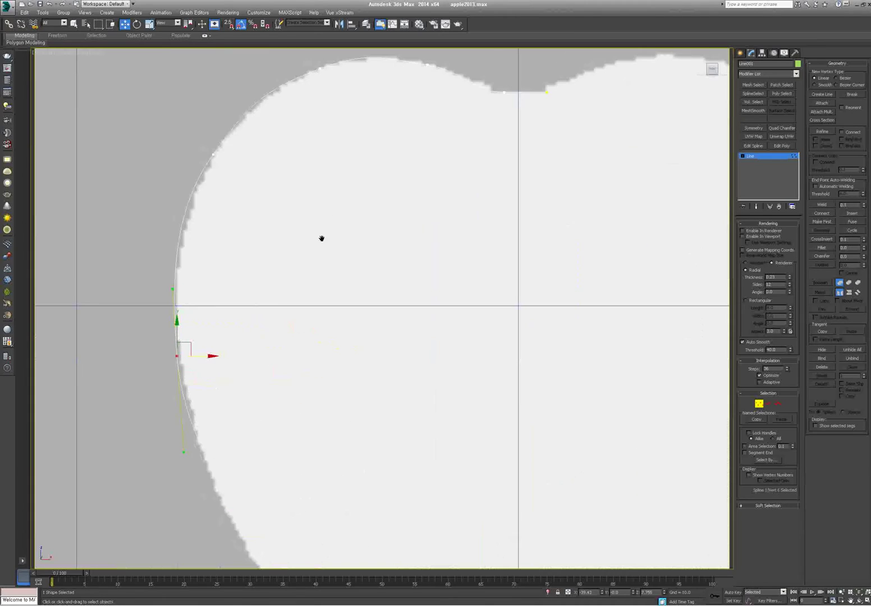
click(212, 157)
middle_drag(232, 187, 204, 299)
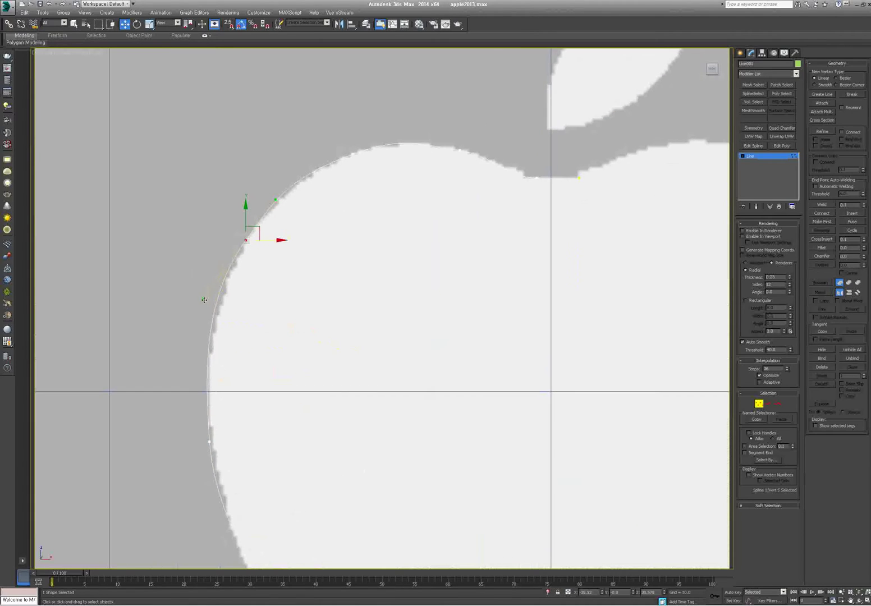
scroll(397, 343, down, 3)
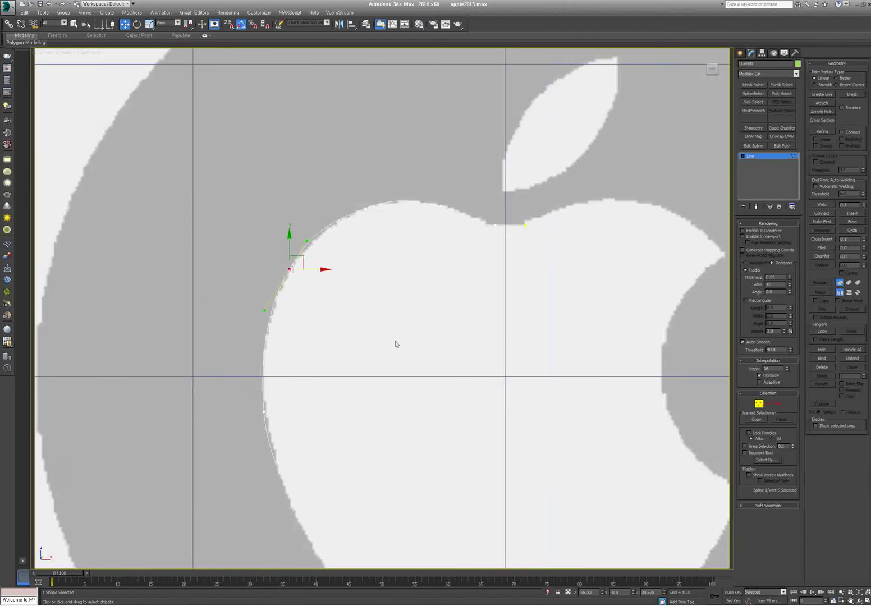
Step: Adjust the vertex on the apple's lower-left slope so the curve follows the reference edge
middle_drag(436, 397, 418, 272)
scroll(385, 354, up, 3)
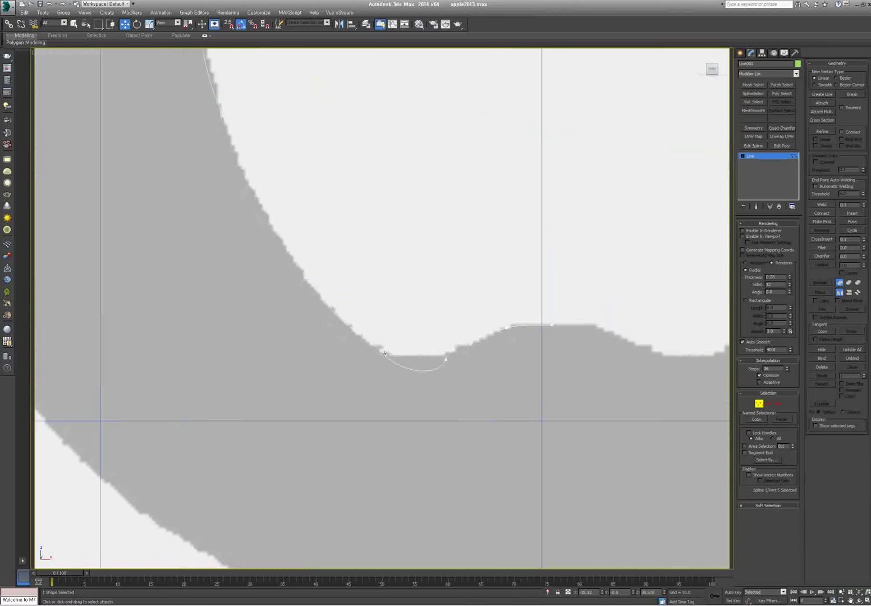
click(322, 295)
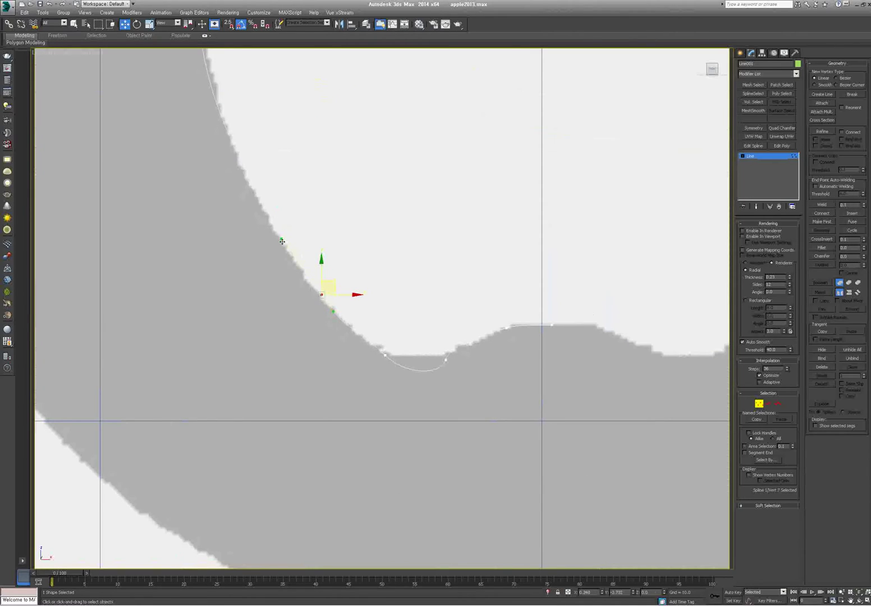
middle_drag(383, 229, 365, 259)
Step: Reshape the Bezier handles of the vertices around the bottom-left lobe to flatten the bulge onto the reference outline
click(428, 391)
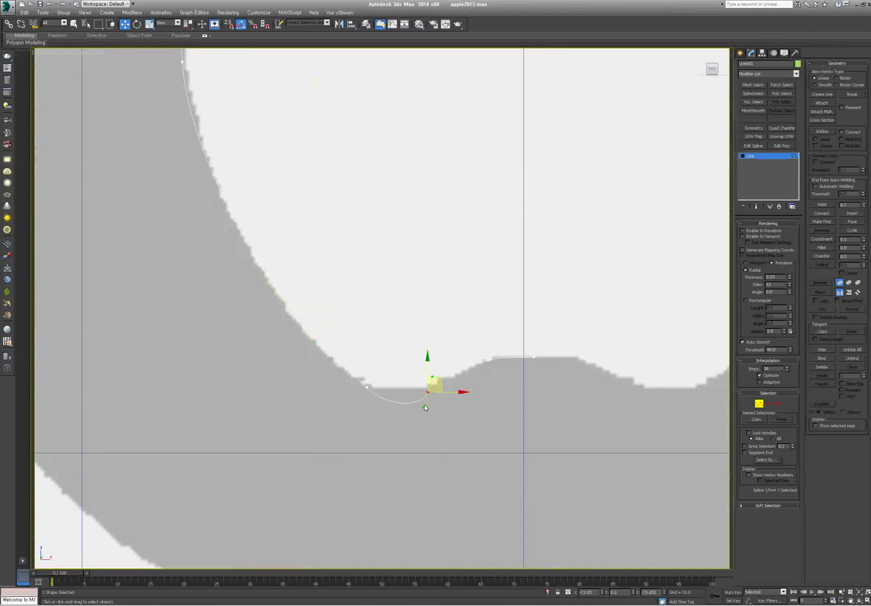
drag(424, 404, 386, 395)
click(367, 386)
click(427, 391)
click(487, 389)
middle_drag(491, 383, 432, 382)
scroll(432, 382, down, 6)
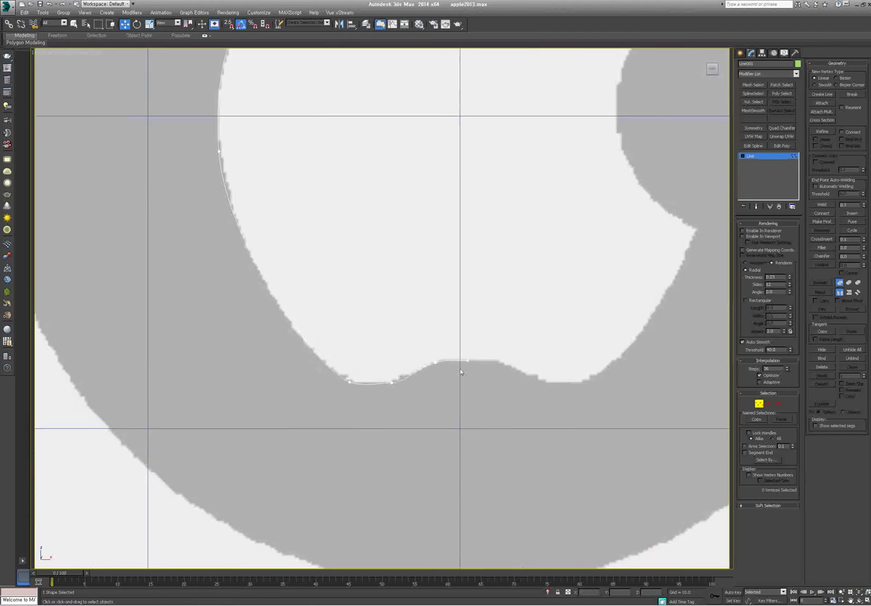
Step: Leave vertex editing, isolate the half outline and mirror it across the X axis as a copy
click(758, 404)
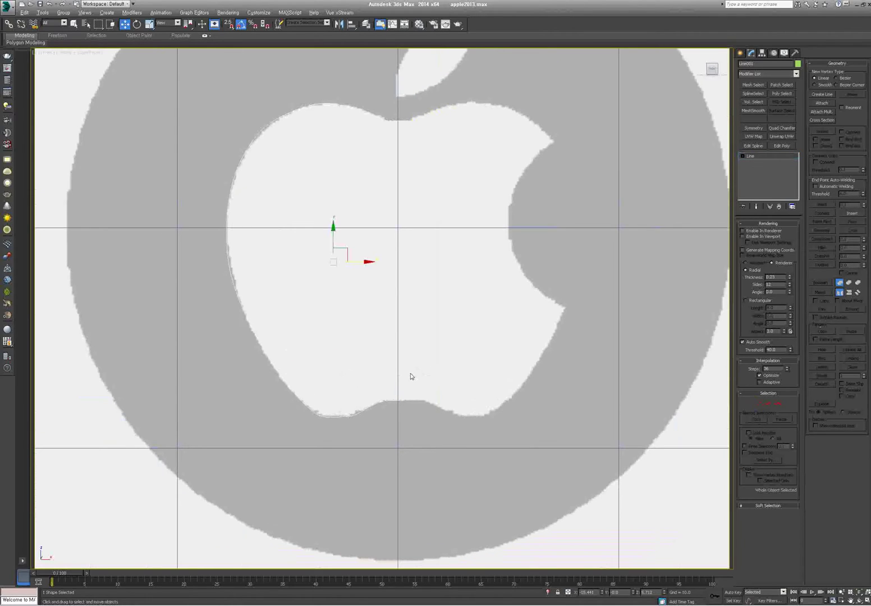
key(alt+q)
click(438, 357)
drag(458, 90, 370, 249)
scroll(366, 246, down, 2)
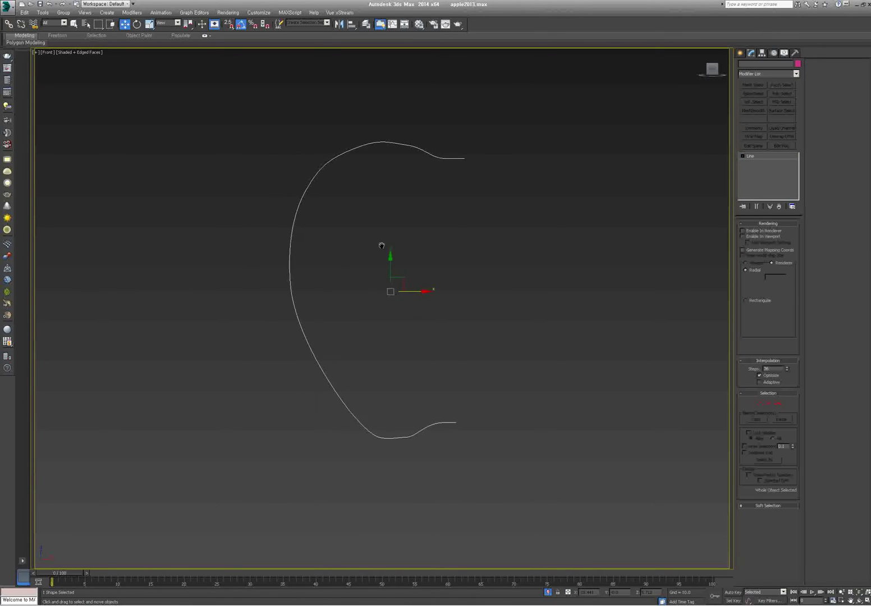
middle_drag(382, 246, 295, 249)
click(339, 24)
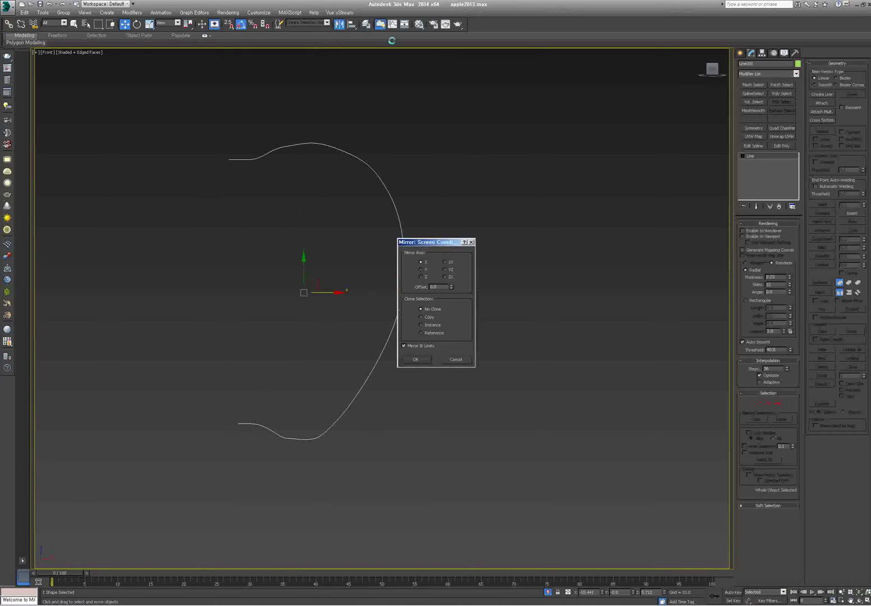
click(429, 316)
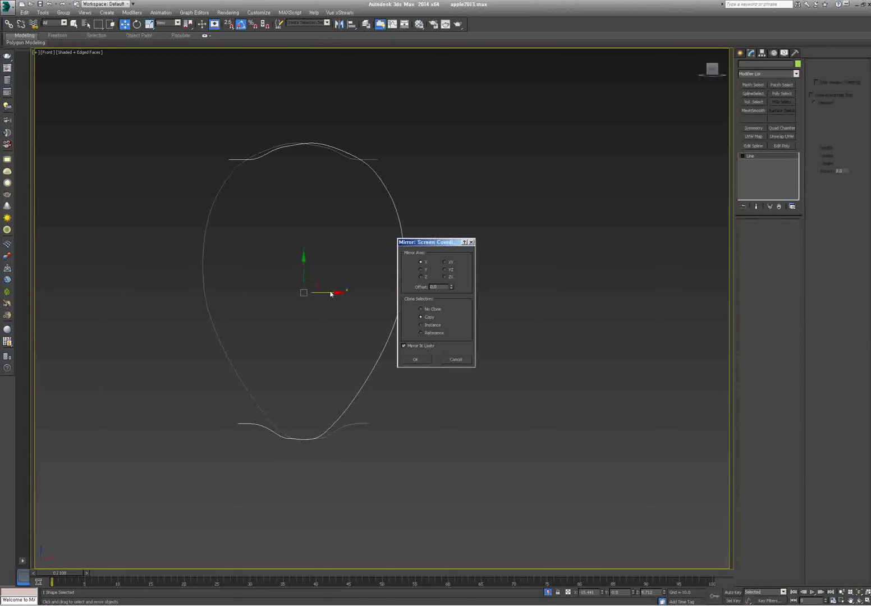
click(416, 359)
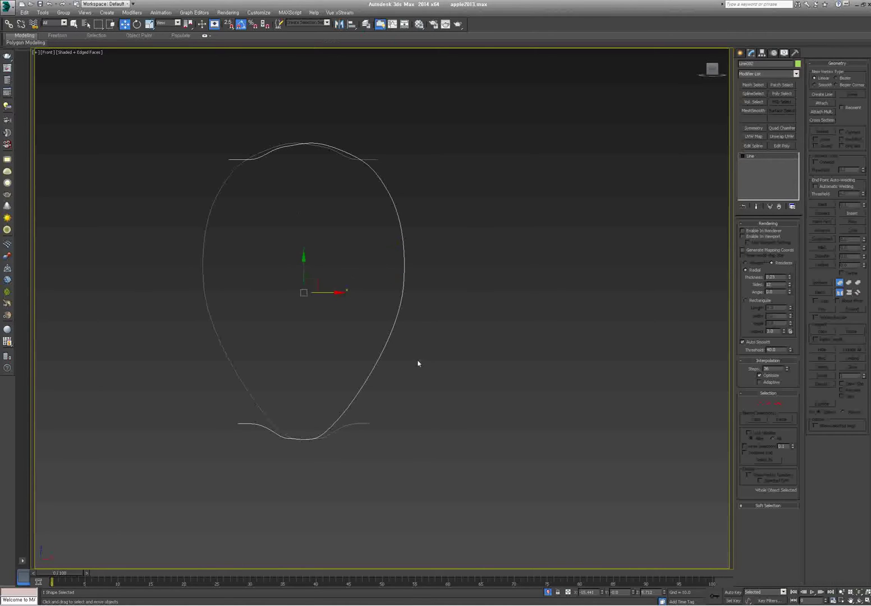
Step: Move the mirrored half along X to meet the original at the notches, fine-tuning it against the reference image
drag(339, 293, 468, 293)
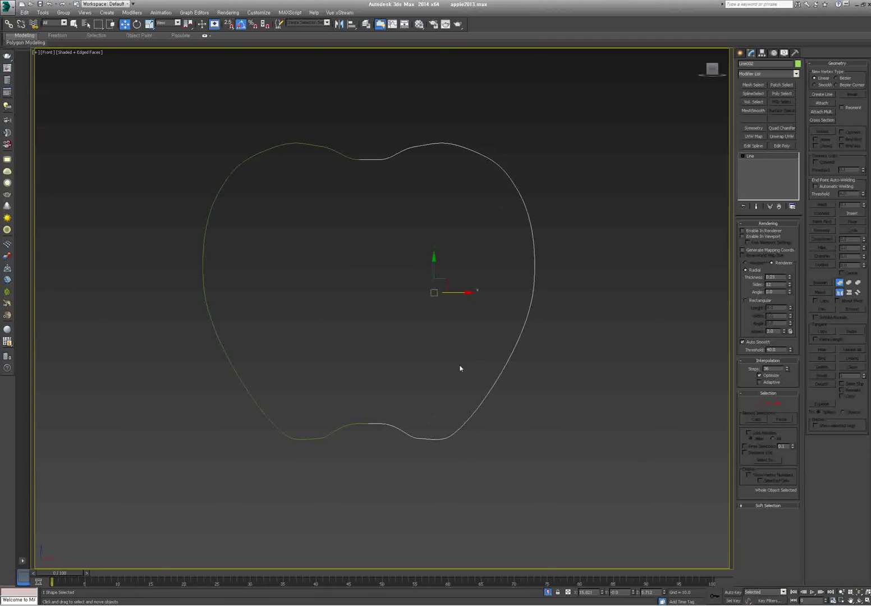
click(548, 592)
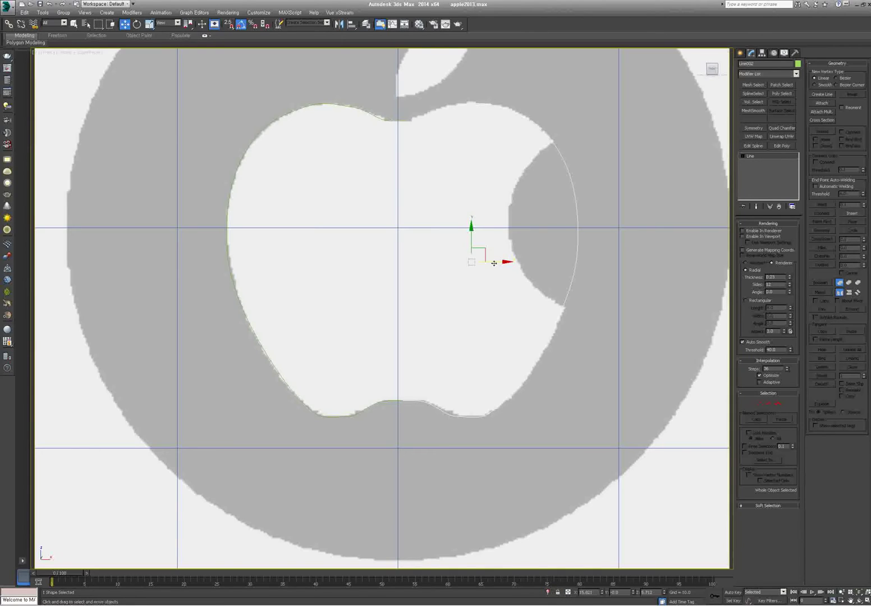
drag(493, 263, 497, 263)
middle_drag(442, 227, 552, 567)
key(alt+q)
scroll(414, 273, down, 2)
scroll(551, 567, down, 2)
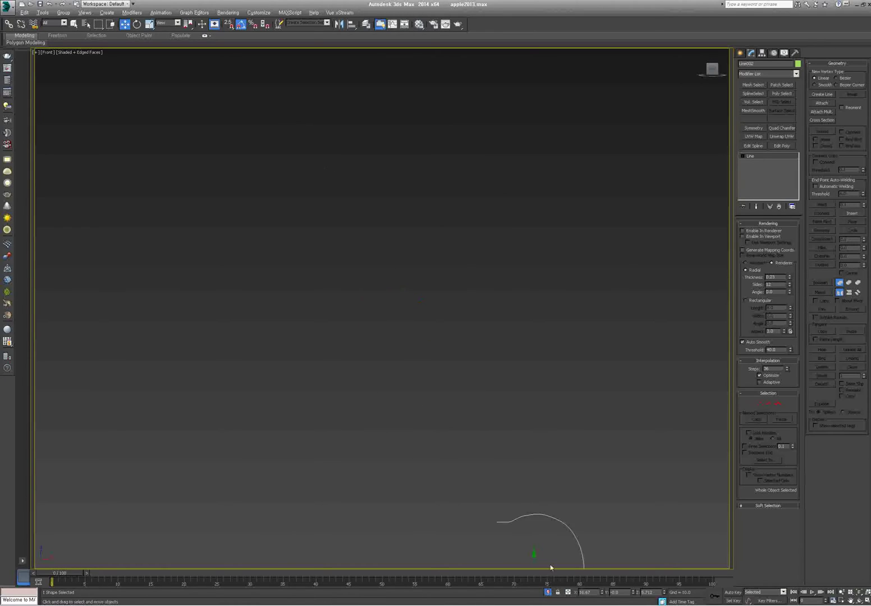
click(548, 592)
Step: Isolate the two apple outline halves and attach the left half to the right one
drag(544, 484, 265, 337)
key(alt+q)
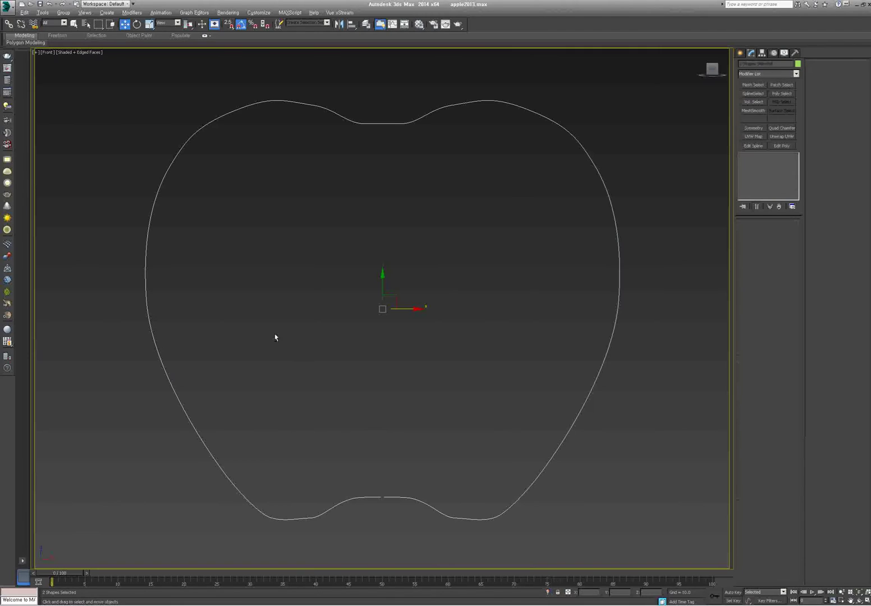
drag(432, 52, 508, 134)
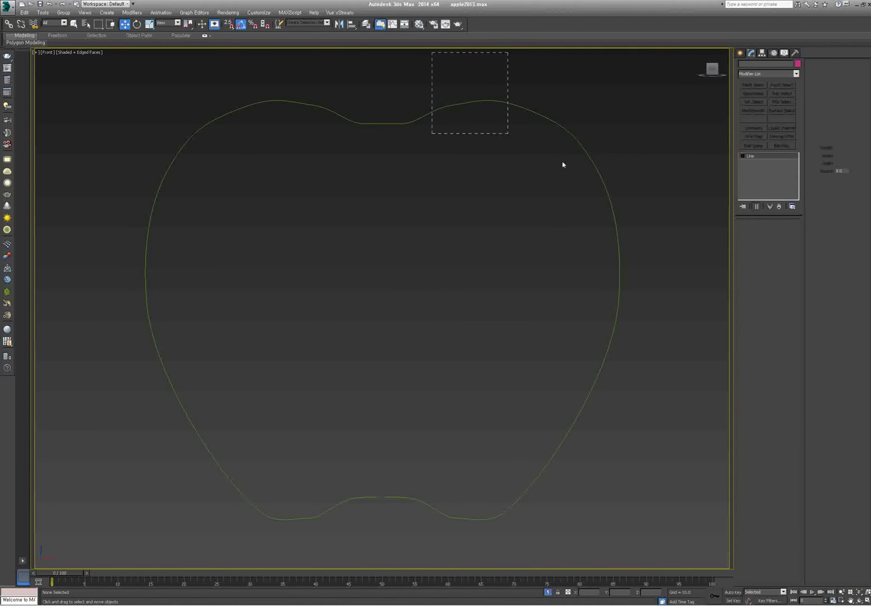
click(614, 213)
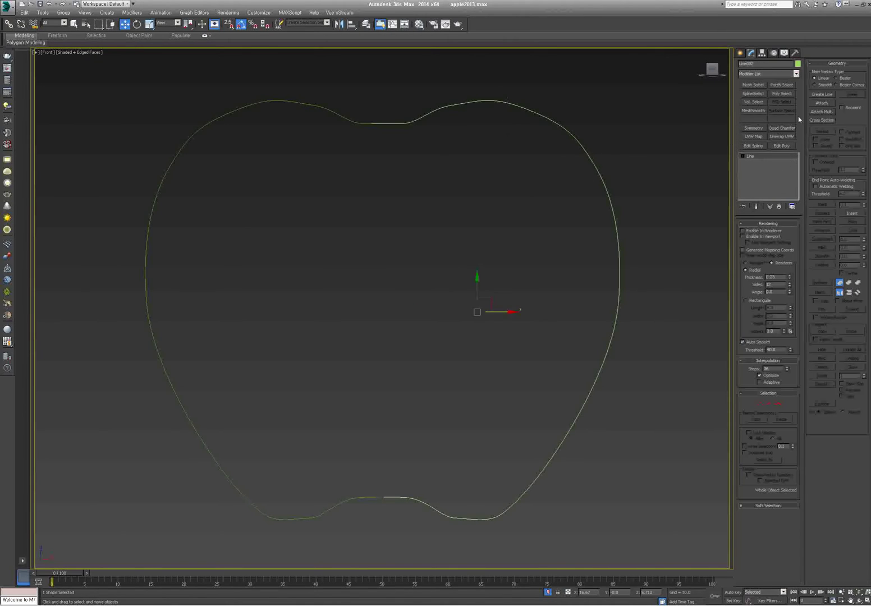
click(821, 104)
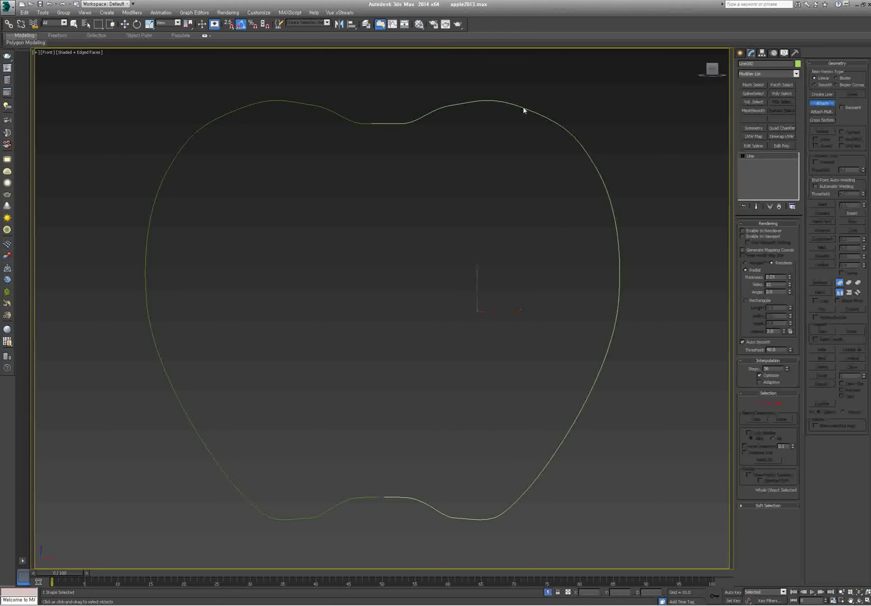
click(340, 114)
Step: Weld the two open end vertices in the top notch into one, using a weld threshold of 10
middle_drag(430, 386, 442, 353)
key(1)
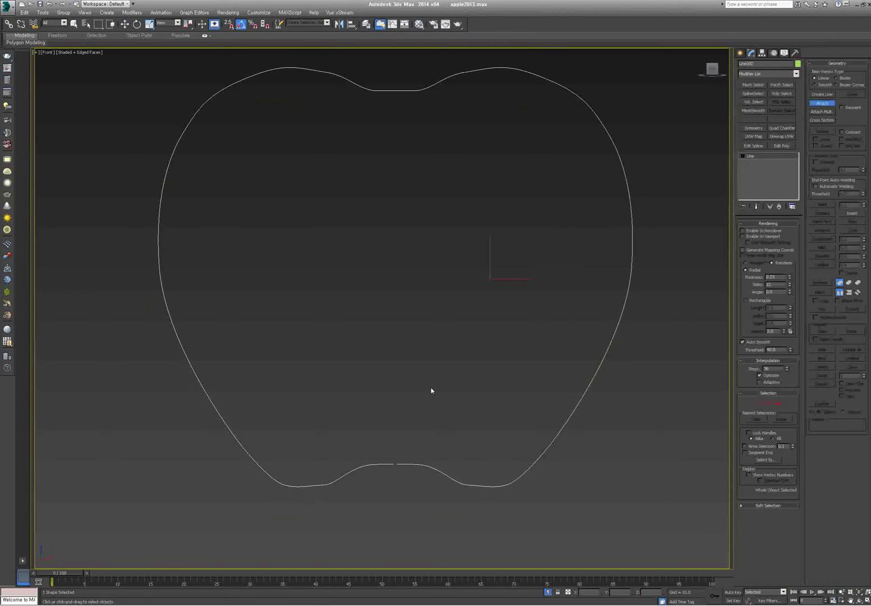
middle_drag(377, 284, 365, 383)
scroll(366, 383, up, 2)
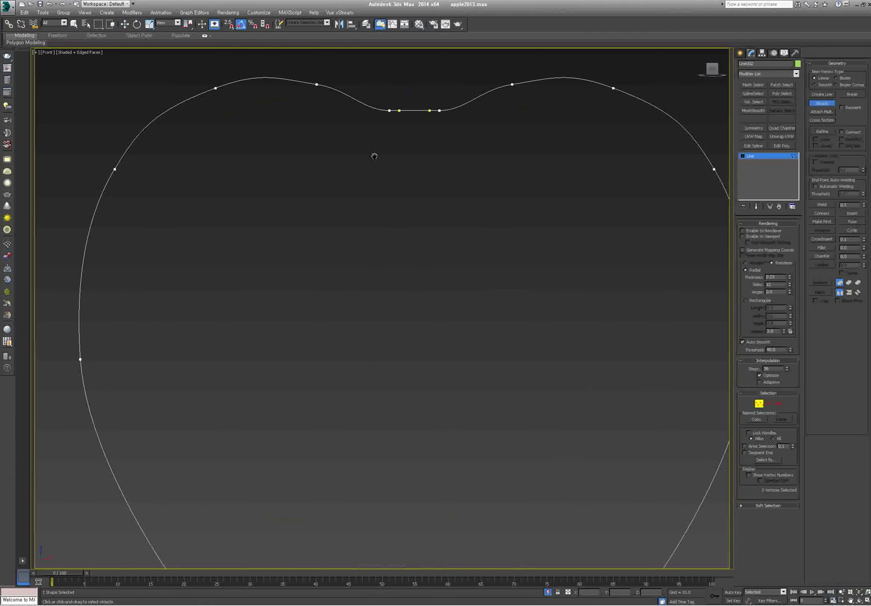
scroll(352, 301, up, 5)
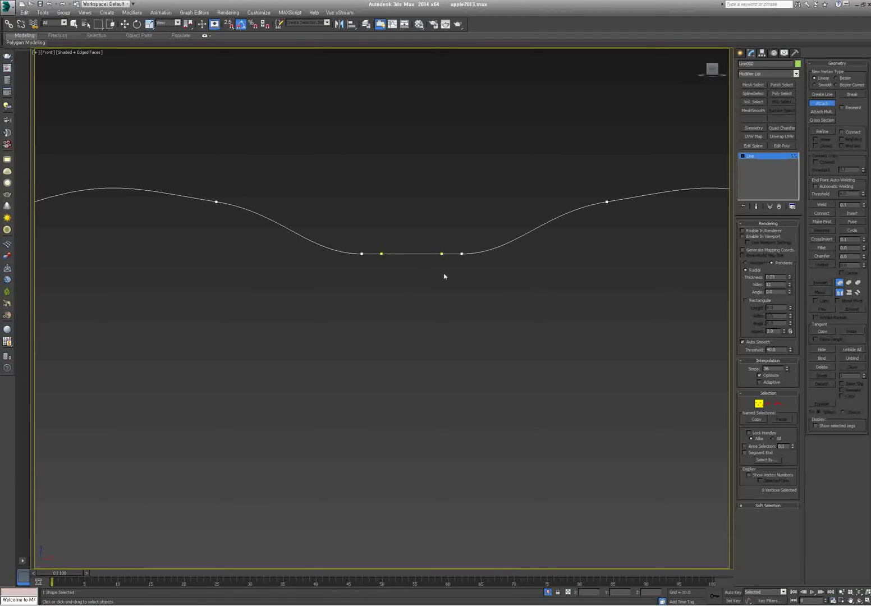
key(w)
drag(434, 270, 452, 275)
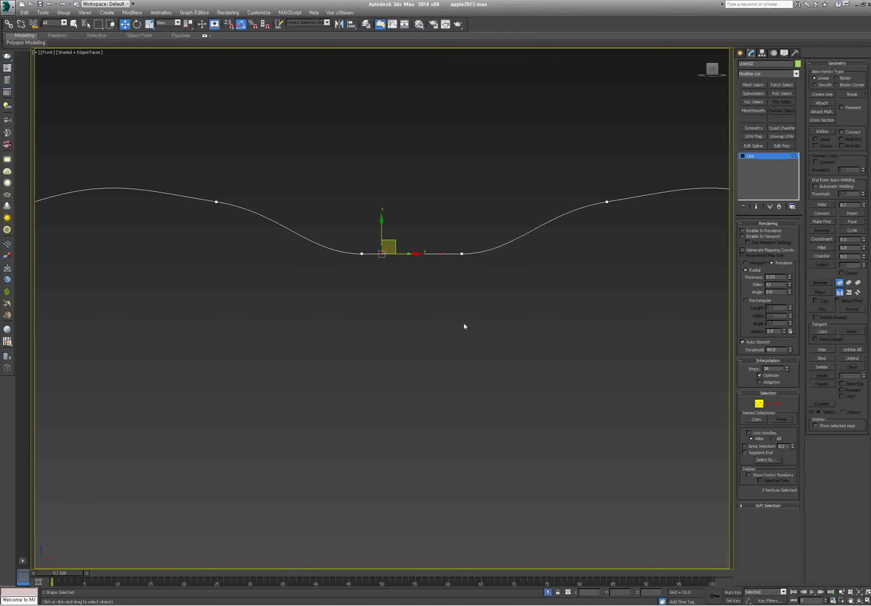
click(386, 260)
drag(369, 243, 445, 275)
click(819, 205)
click(820, 205)
click(460, 301)
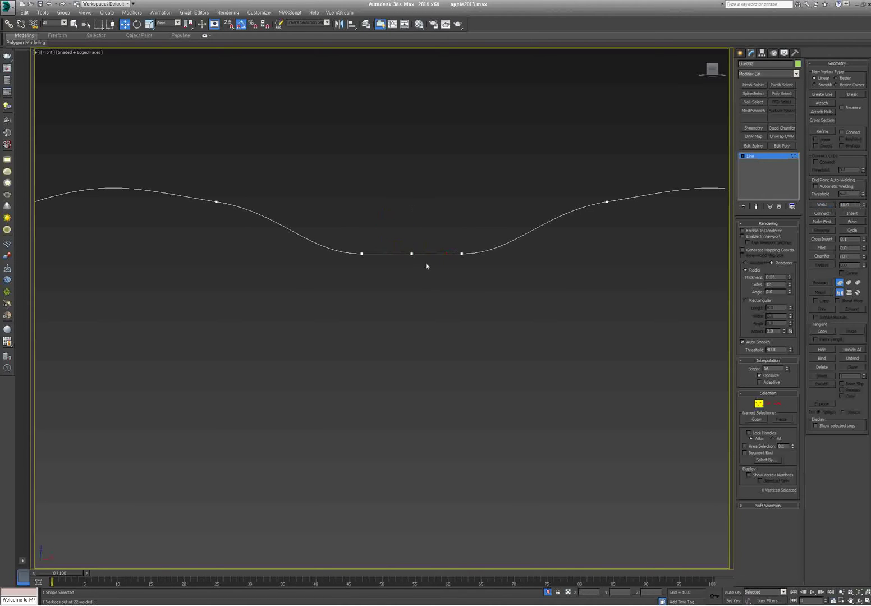
drag(394, 226, 423, 284)
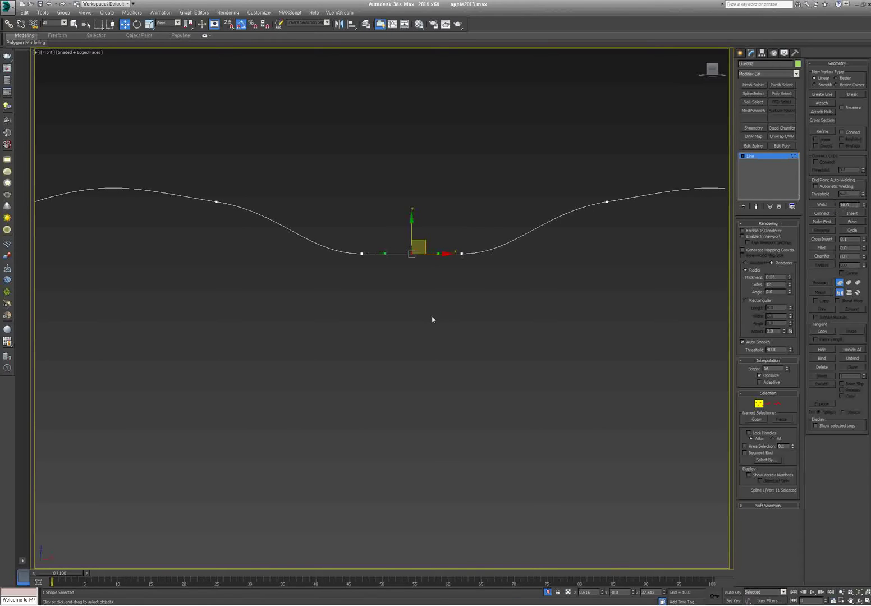
Step: Weld the two end vertices in the middle of the bottom notch and leave vertex editing
scroll(470, 323, down, 4)
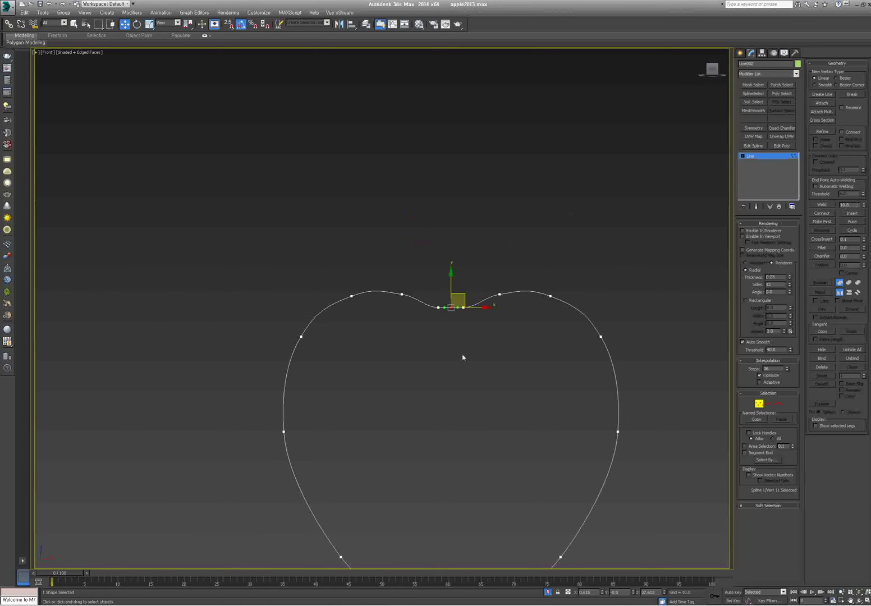
middle_drag(452, 382, 430, 179)
scroll(449, 424, up, 4)
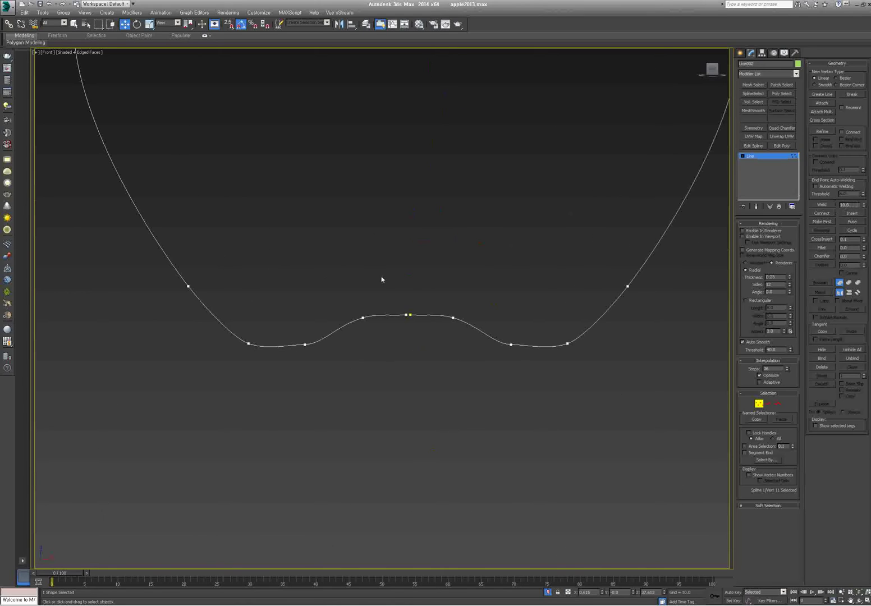
drag(381, 279, 424, 330)
scroll(424, 323, up, 3)
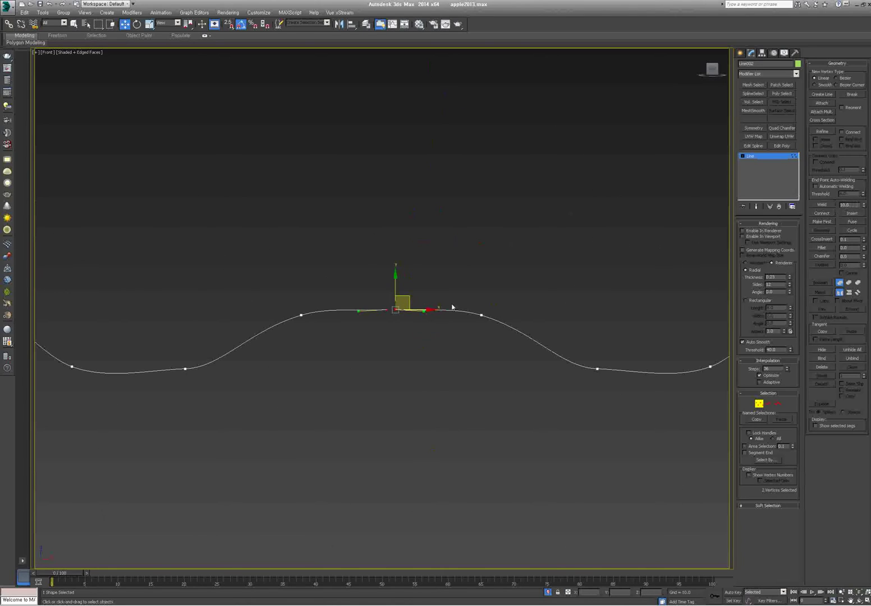
click(821, 205)
scroll(440, 359, down, 7)
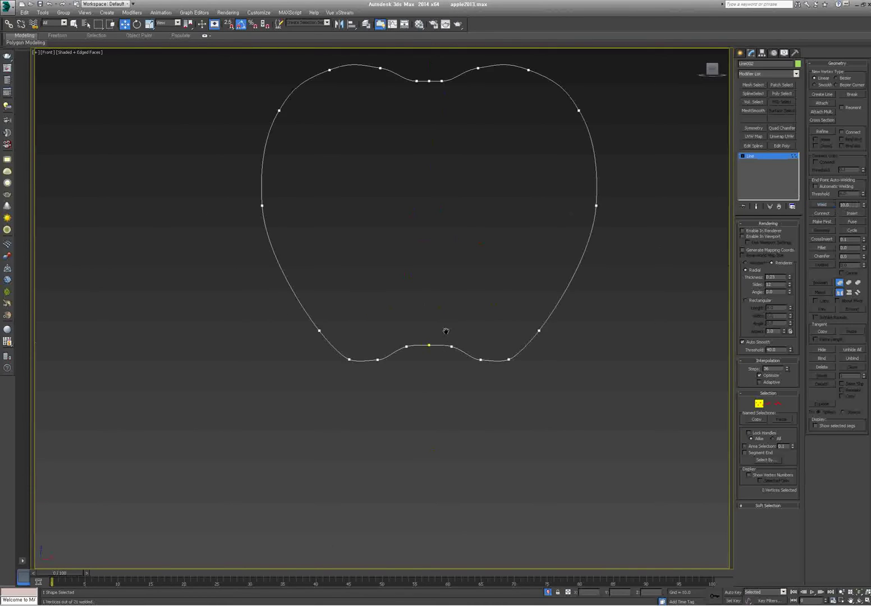
middle_drag(447, 330, 322, 364)
click(759, 403)
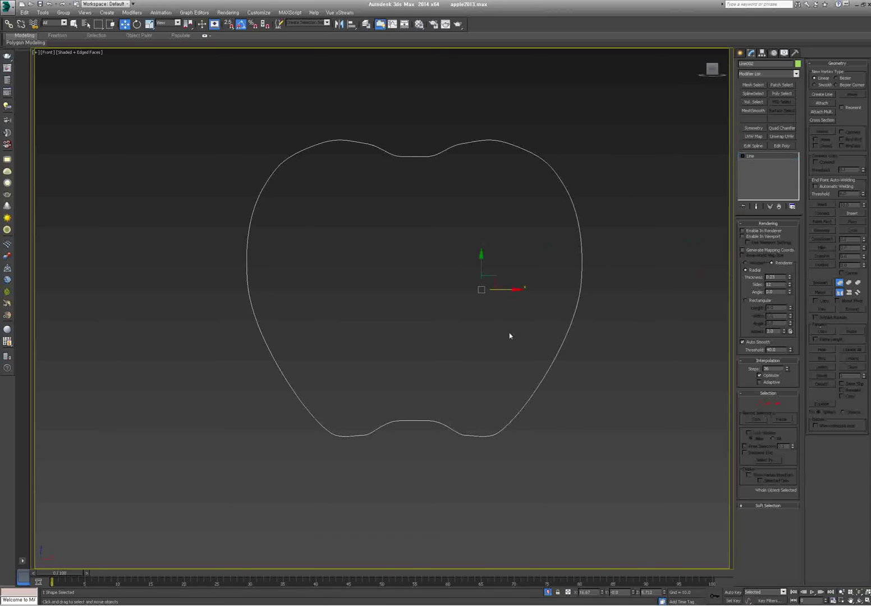
Step: Test the outline for closure with a temporary Edit Poly modifier, remove the modifier and deselect the outline
click(777, 148)
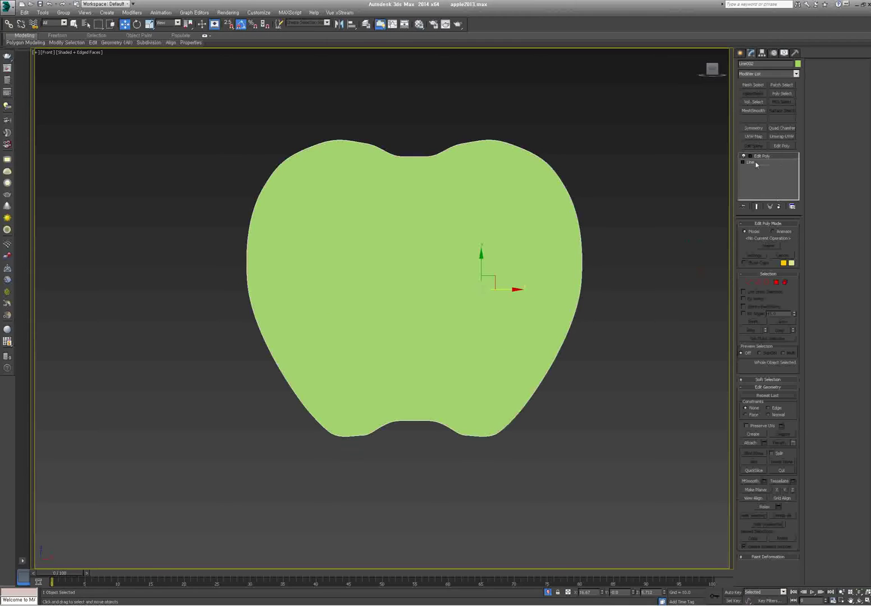
click(778, 205)
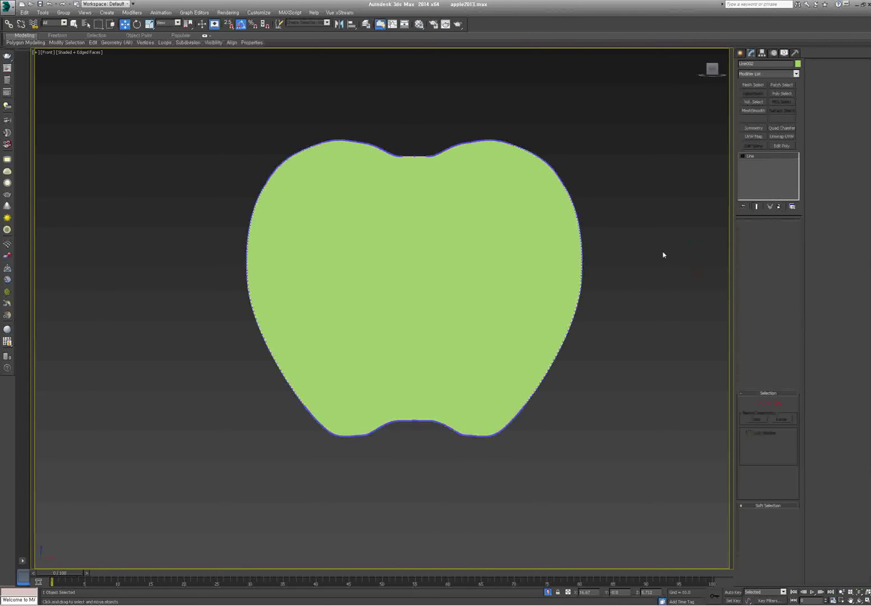
click(632, 215)
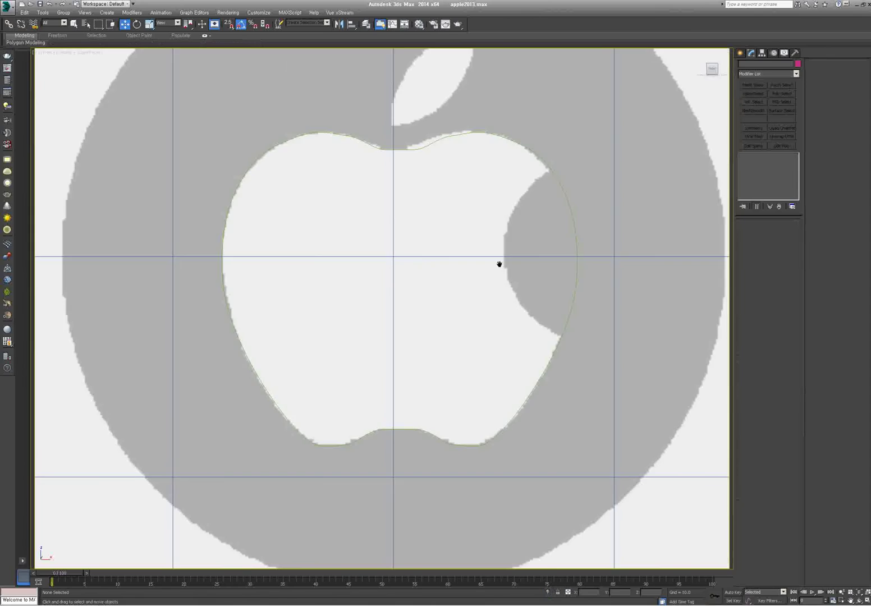
Step: Show the reference again, draw a circle of about 19.8 radius over the bite and shift it onto the bite's edge
middle_drag(498, 263, 437, 347)
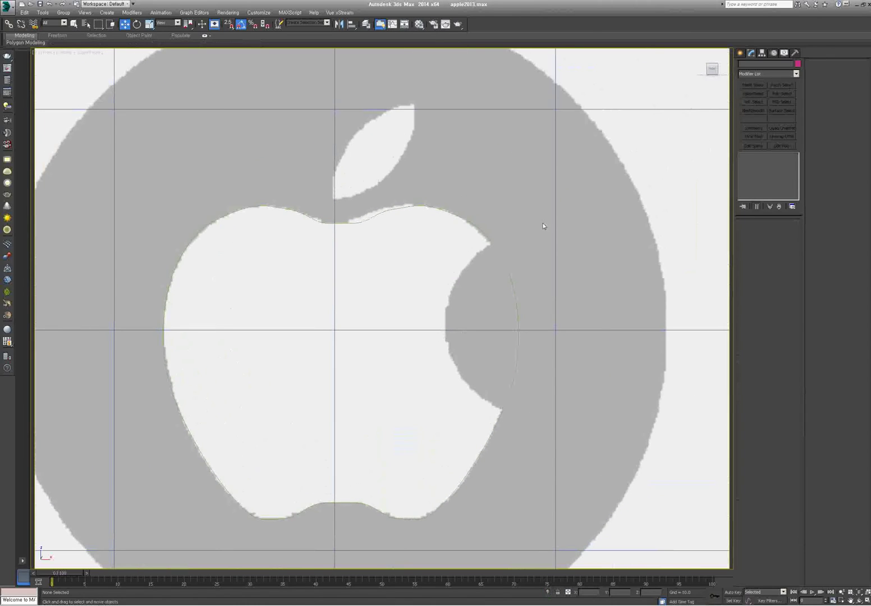
click(741, 53)
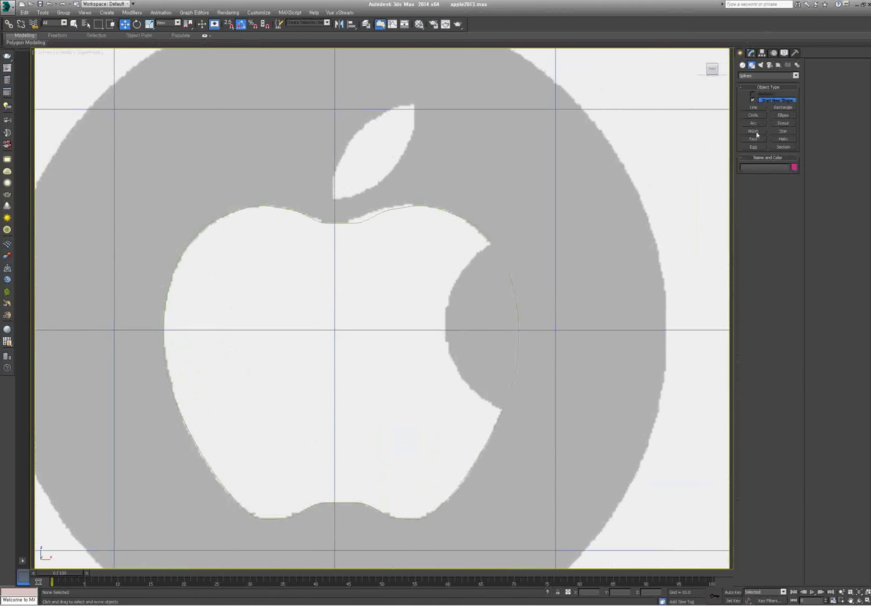
click(753, 115)
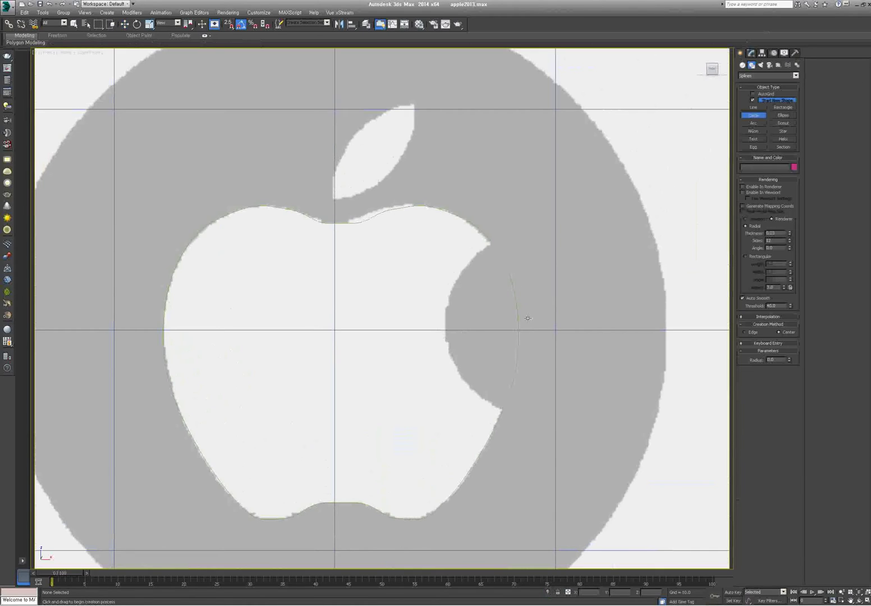
drag(529, 332, 511, 255)
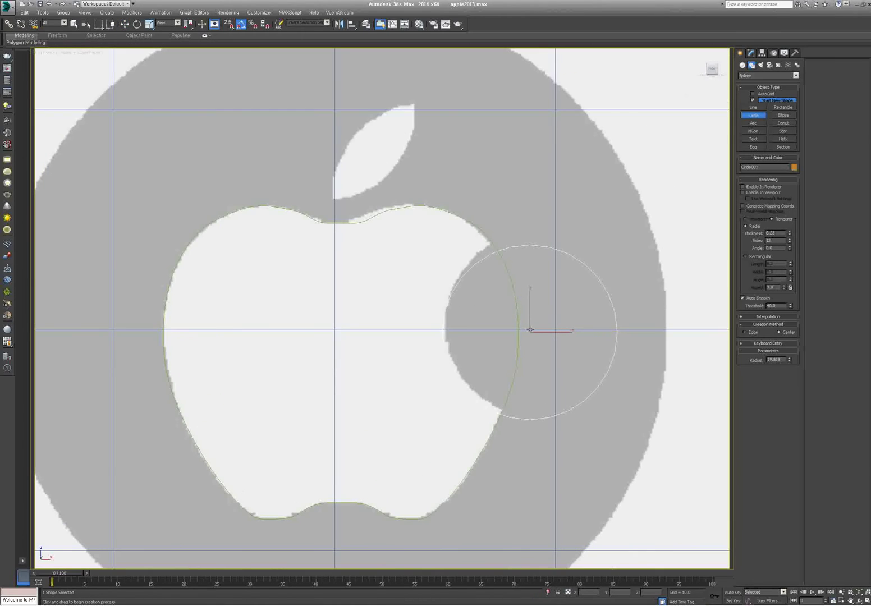
key(w)
drag(543, 320, 542, 314)
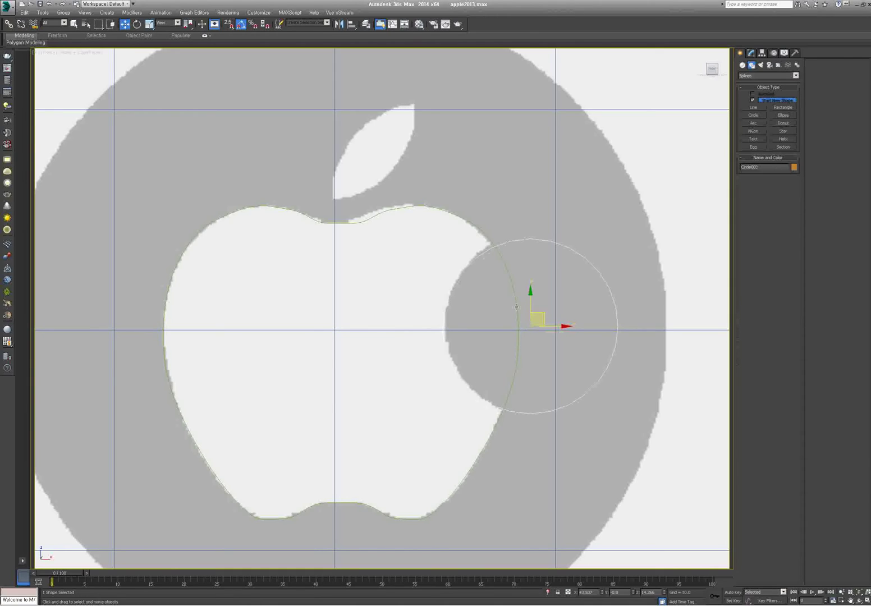
Step: Isolate the apple outline and the bite circle, and attach the circle to the outline
click(516, 306)
key(z)
click(507, 402)
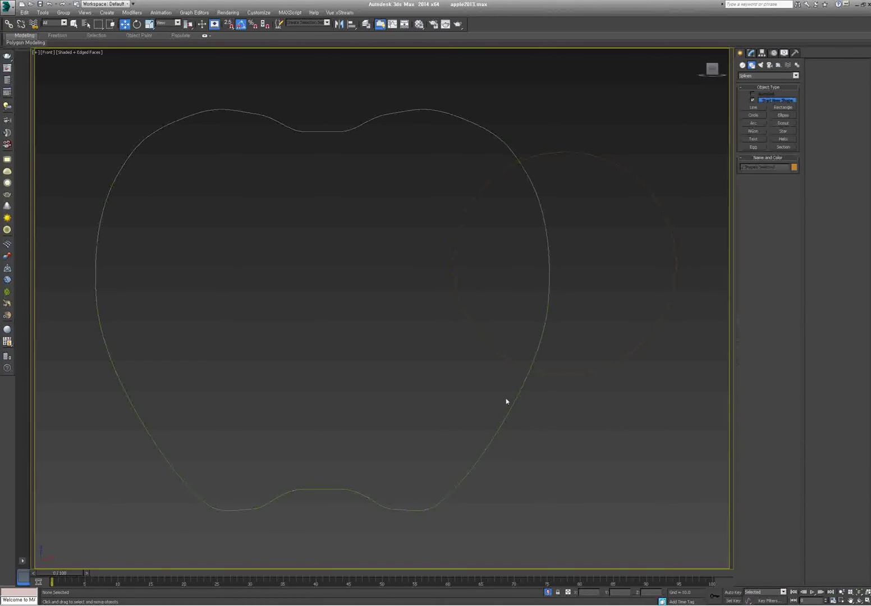
drag(486, 385, 572, 424)
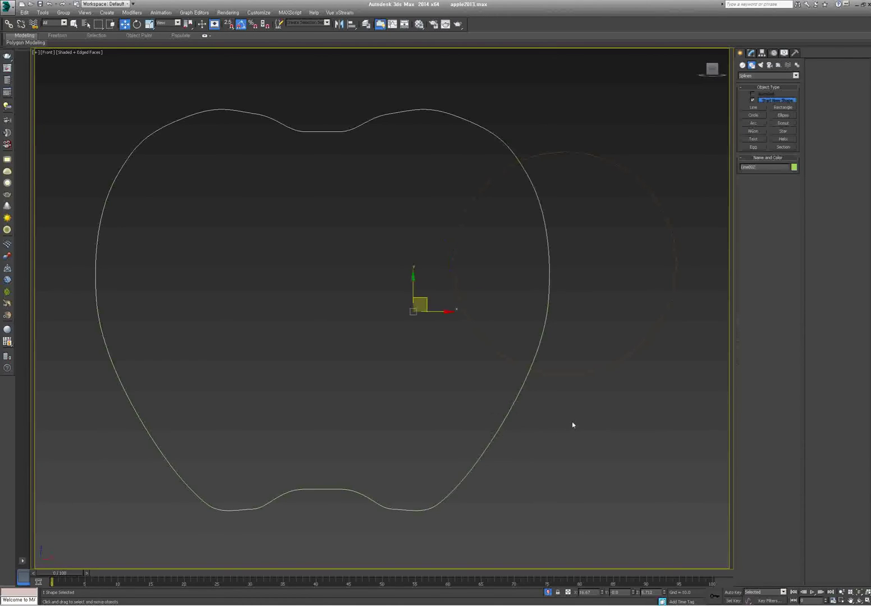
click(753, 53)
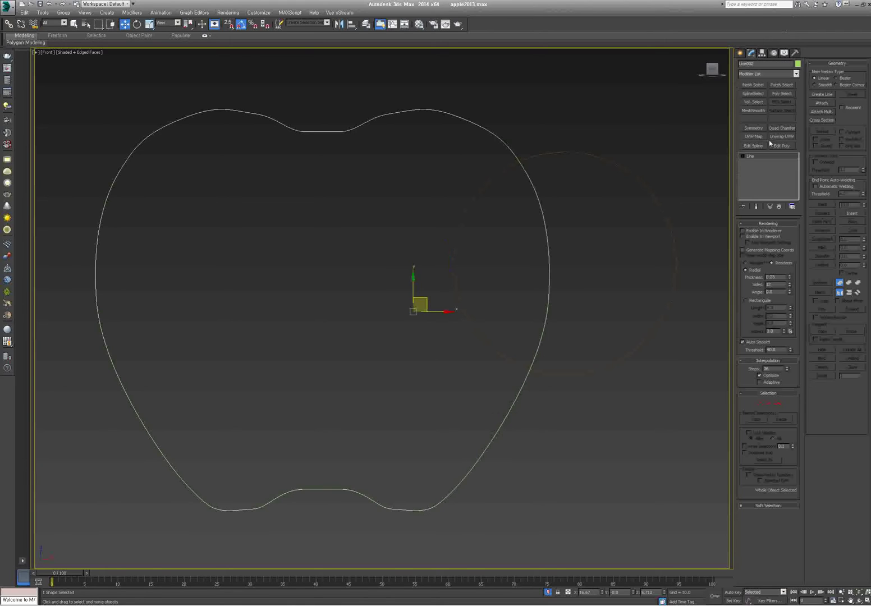
click(819, 105)
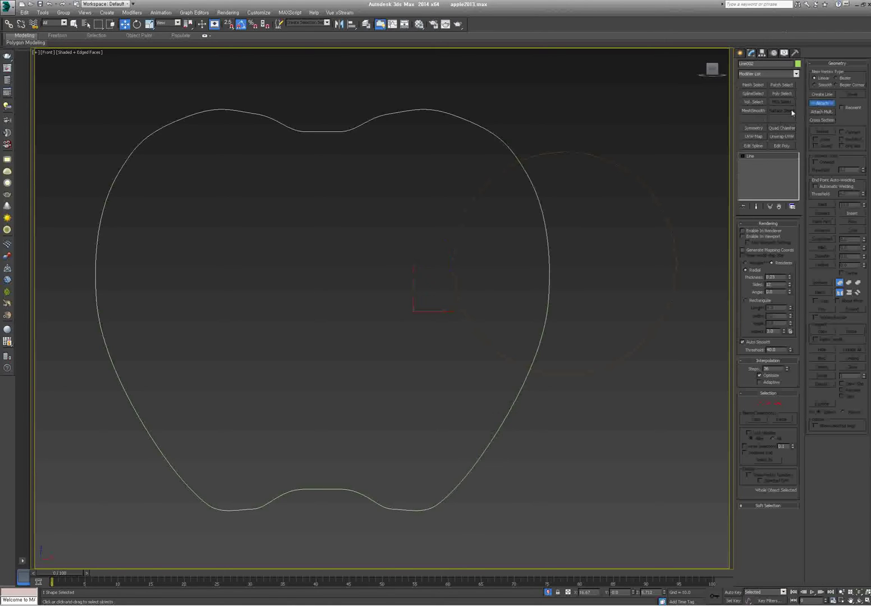
click(645, 182)
right_click(637, 393)
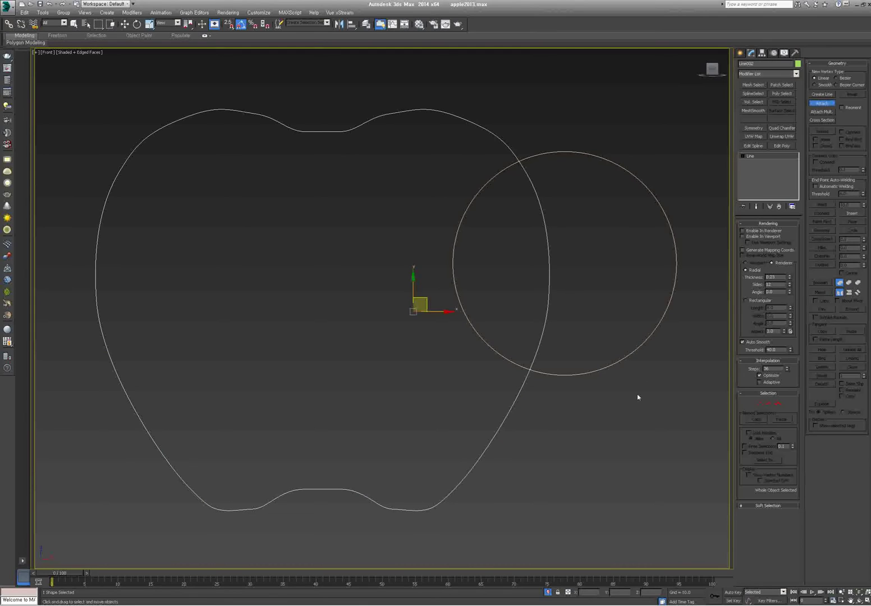
click(579, 442)
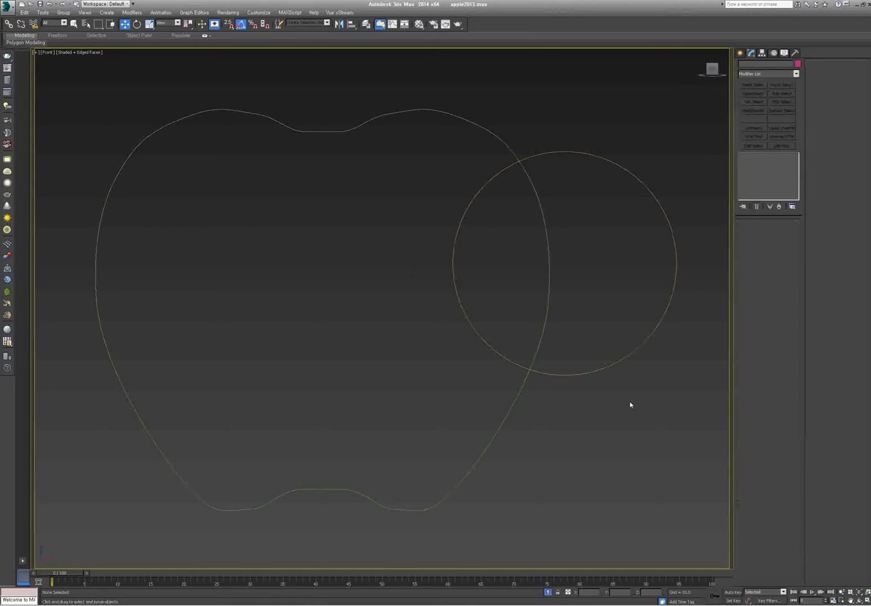
drag(602, 133, 630, 196)
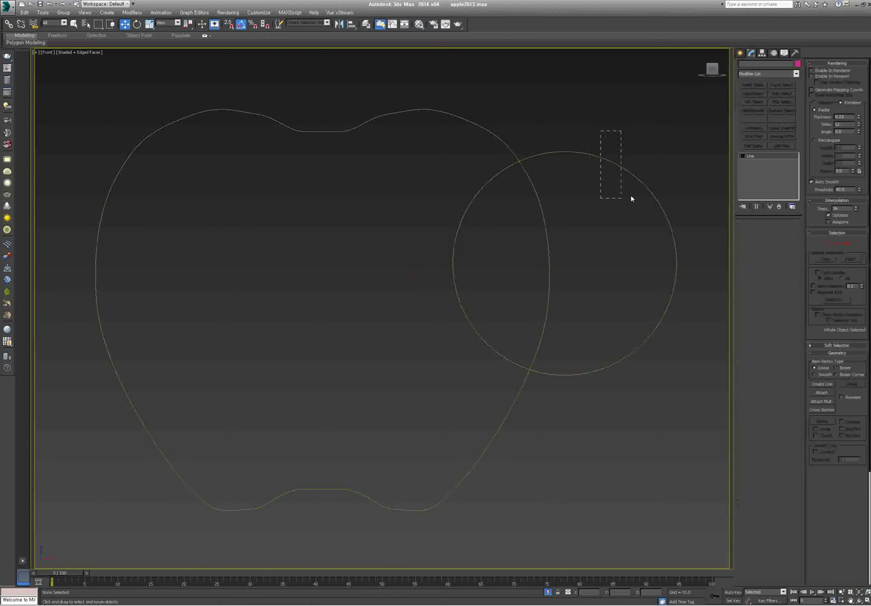
right_click(457, 218)
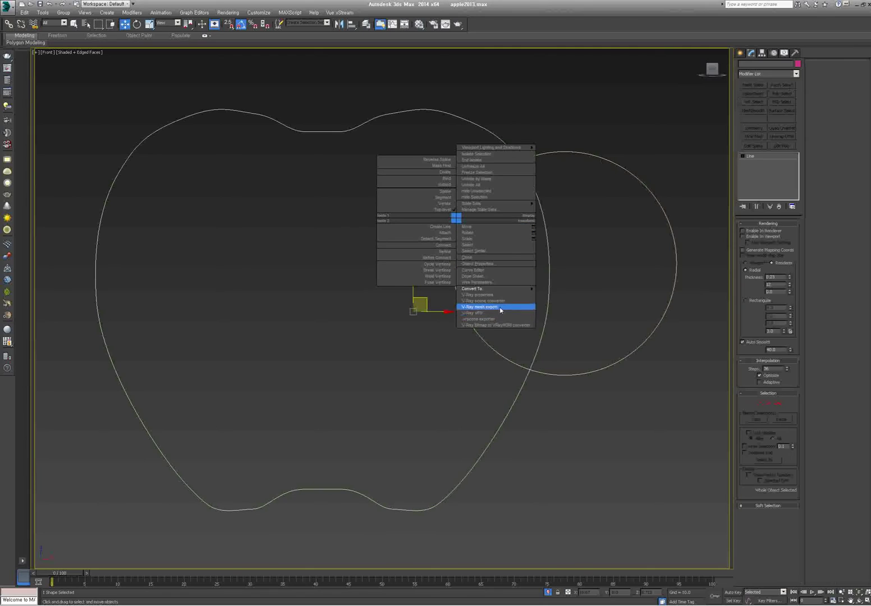
mouse_move(502, 293)
click(555, 289)
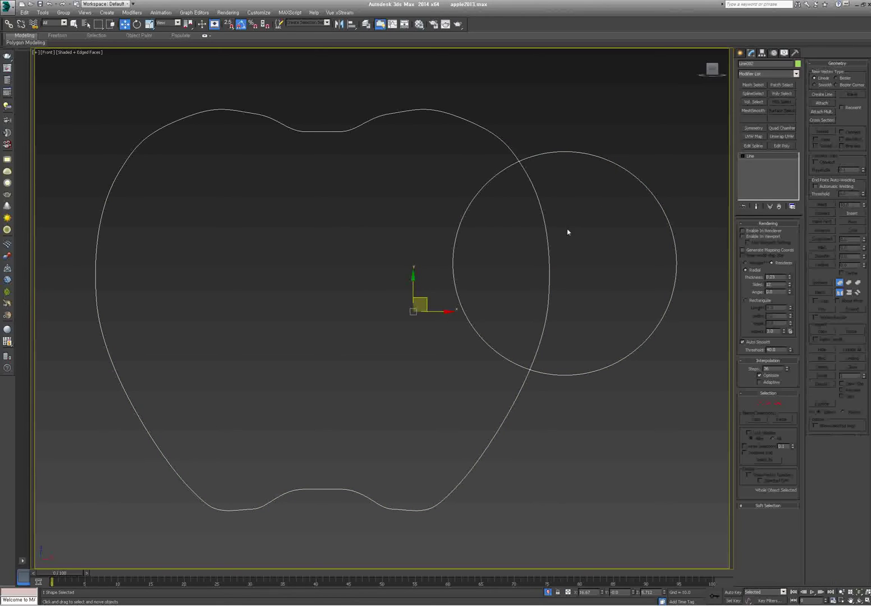
Step: Trim away the circle's arc outside the apple and the apple edge inside the circle to form the bite
key(1)
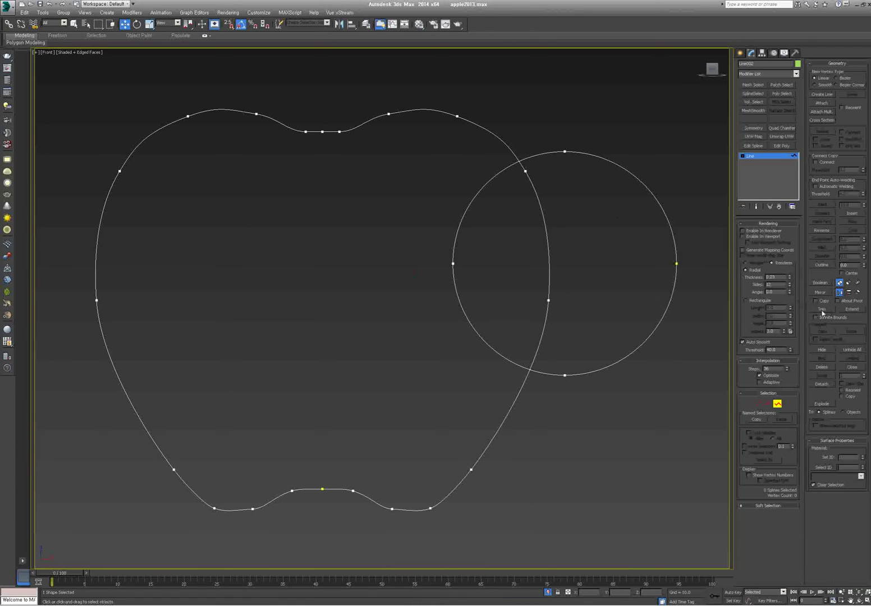
click(821, 310)
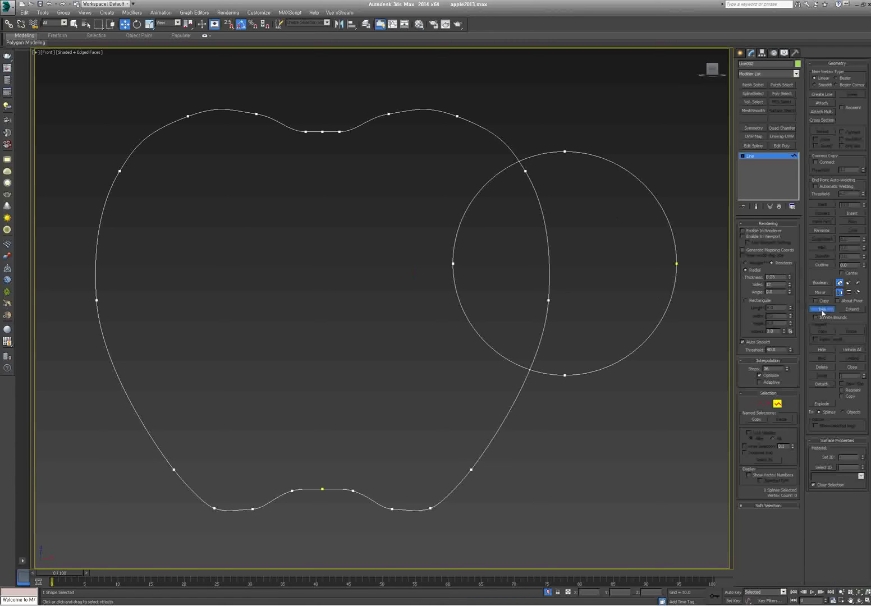
click(660, 203)
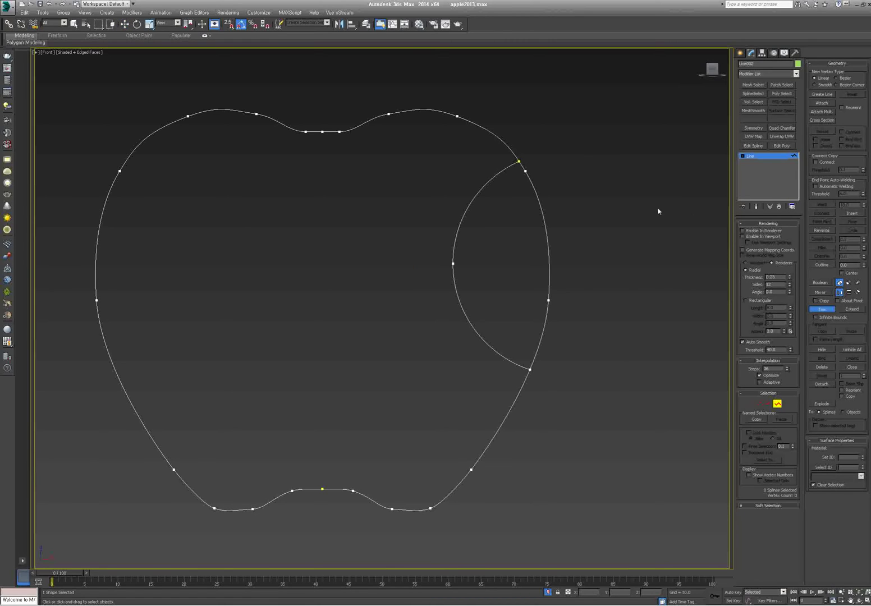
click(549, 256)
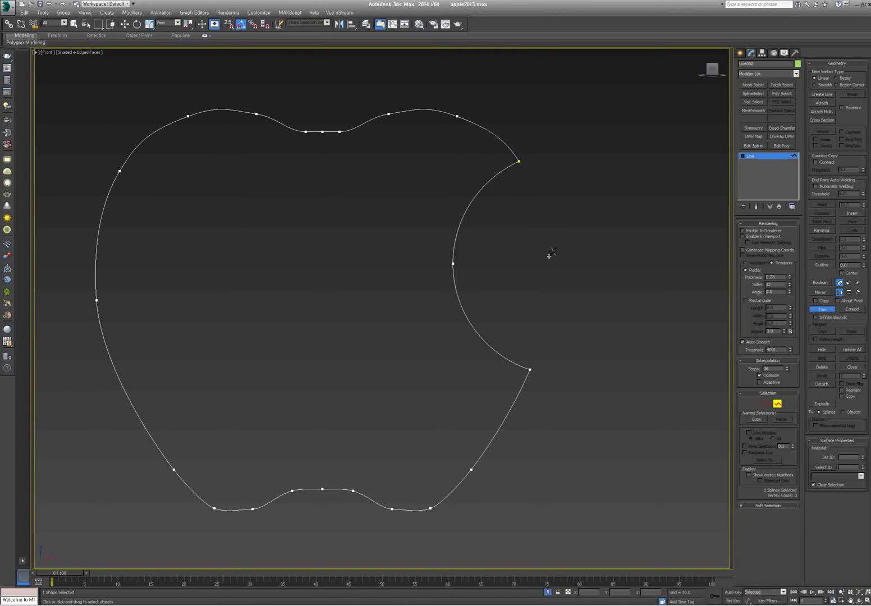
click(822, 309)
Step: Show the reference image again and trace the leaf above the apple with a closed four-point line
click(548, 592)
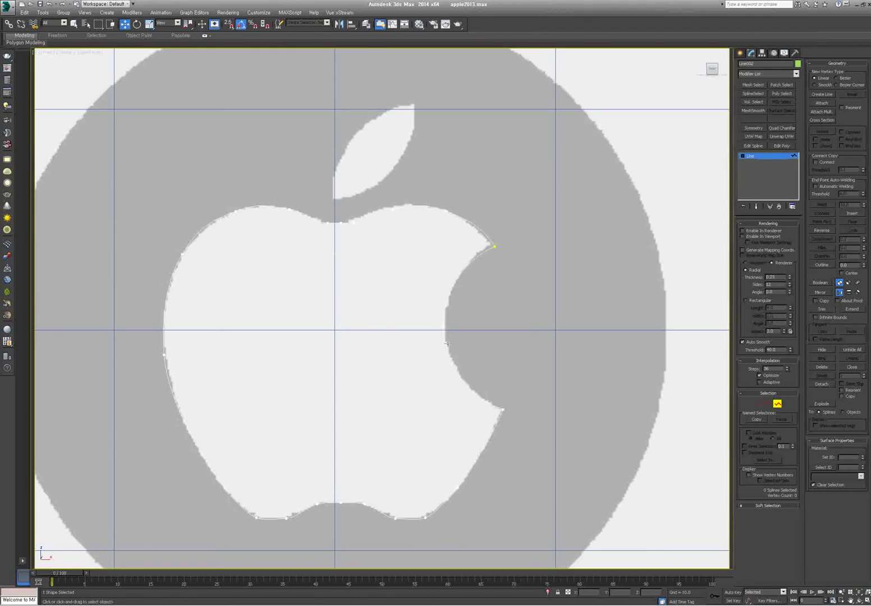
middle_drag(362, 191, 418, 202)
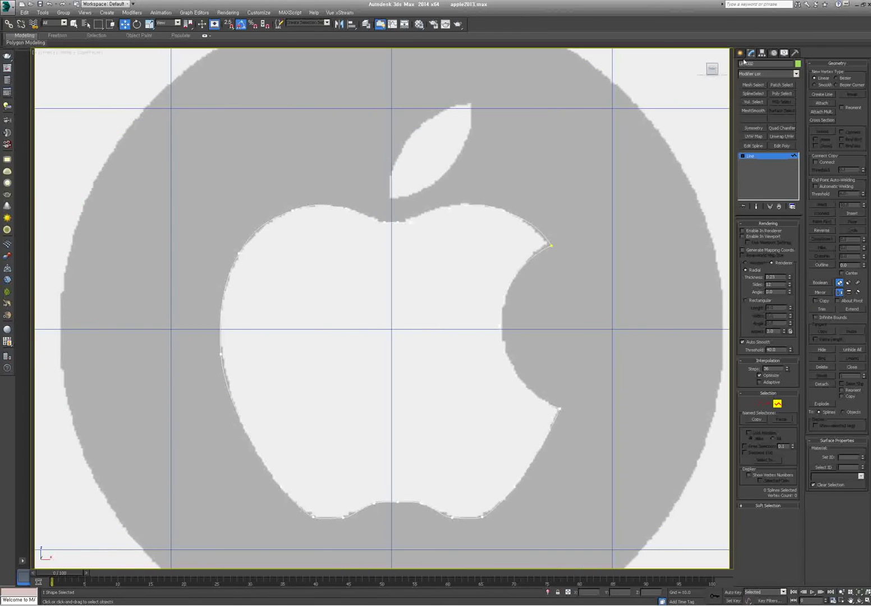
click(740, 53)
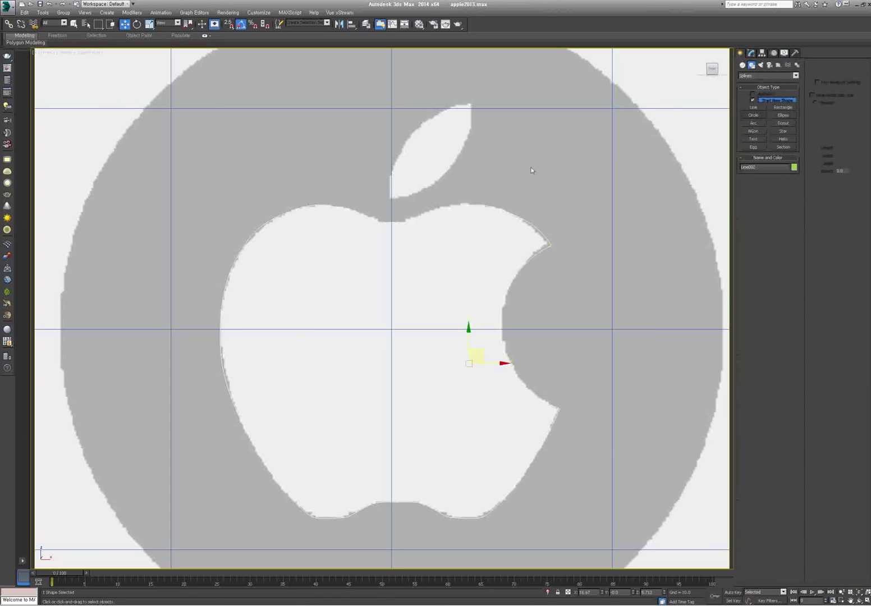
click(753, 116)
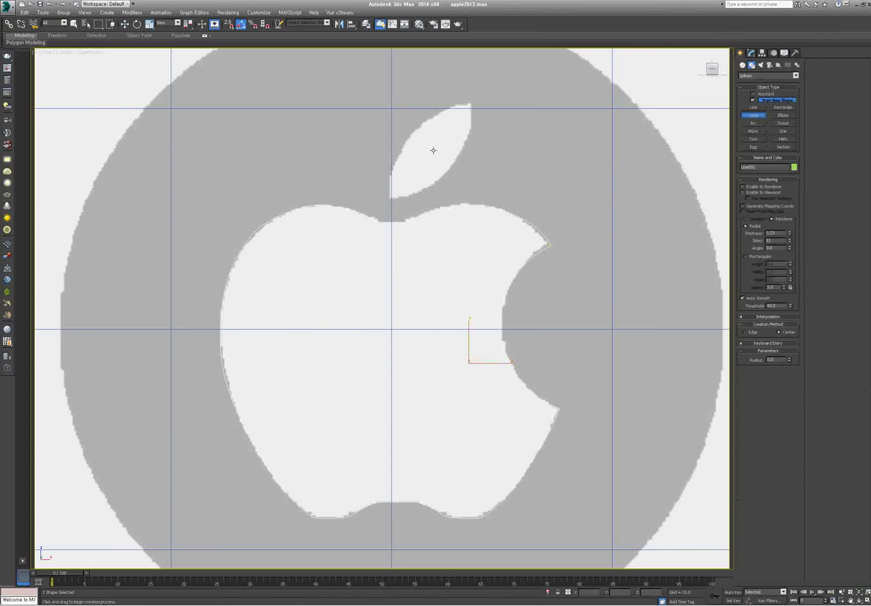
click(754, 107)
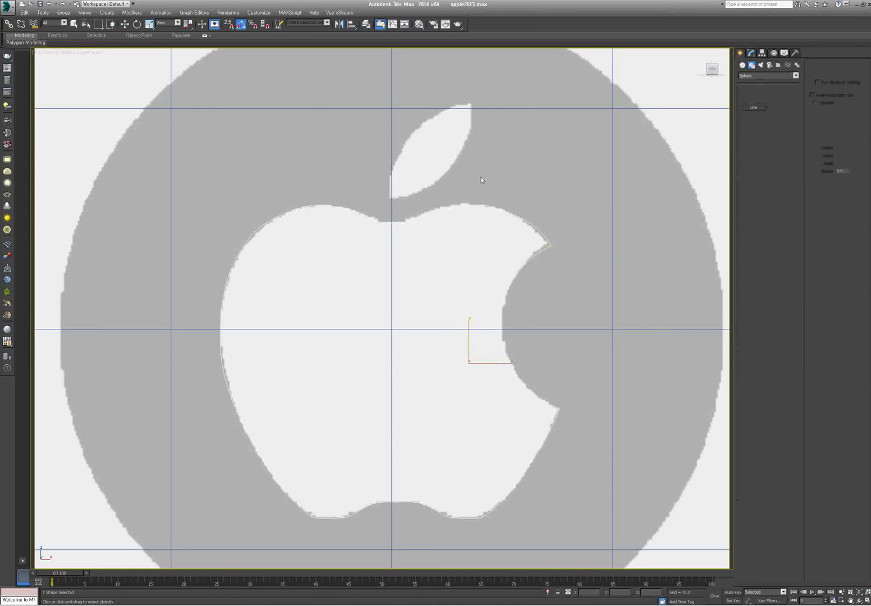
click(393, 197)
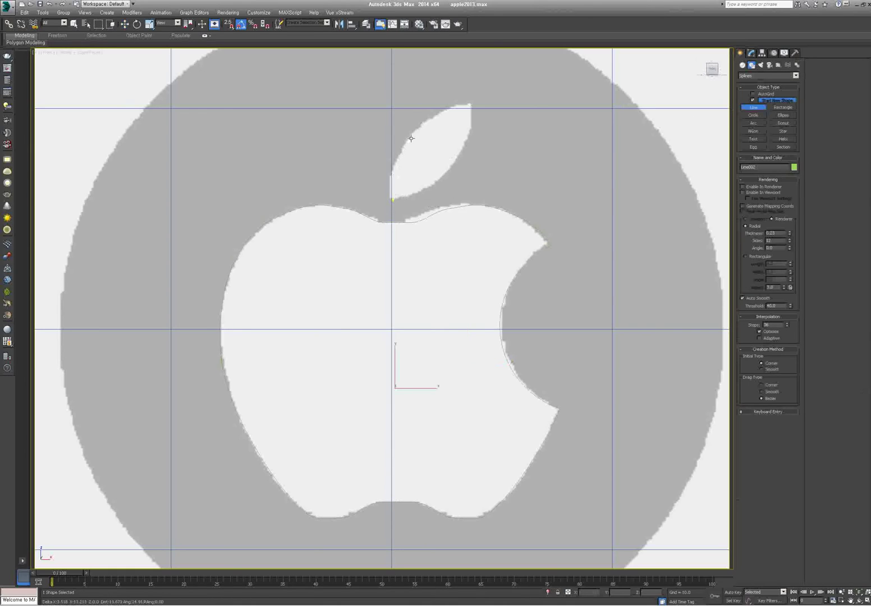
click(470, 103)
click(454, 164)
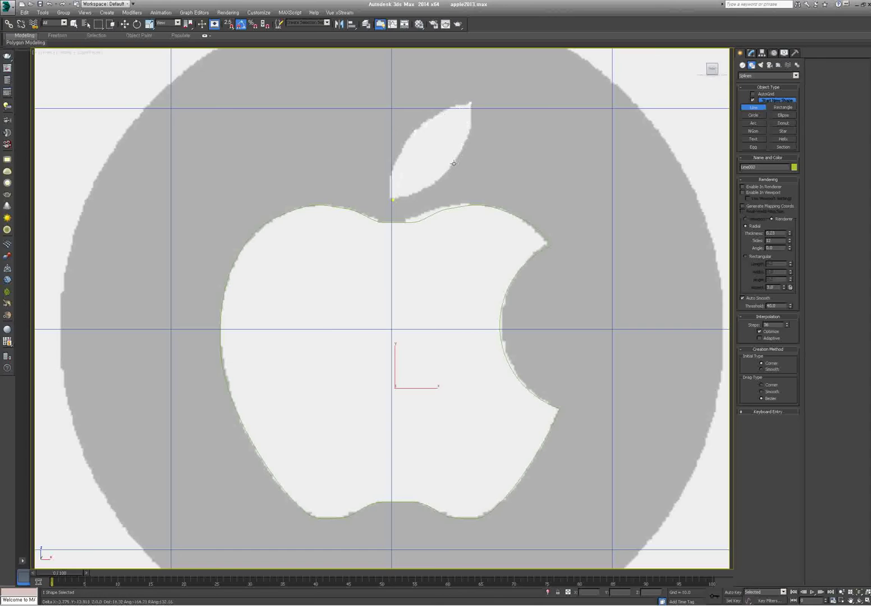
click(393, 200)
click(435, 326)
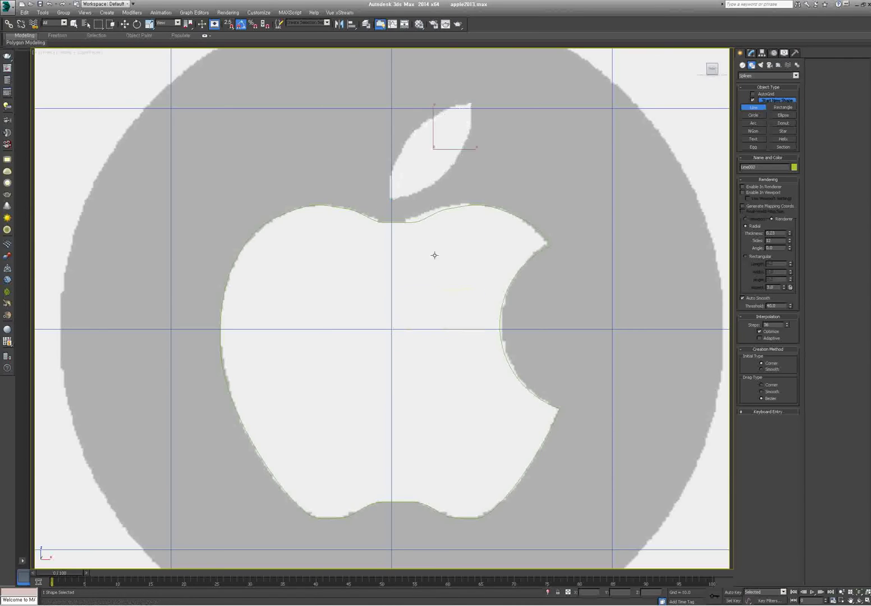
right_click(436, 255)
Step: Convert the leaf outline to an editable spline and change all four of its vertices to Bezier
right_click(428, 183)
mouse_move(478, 253)
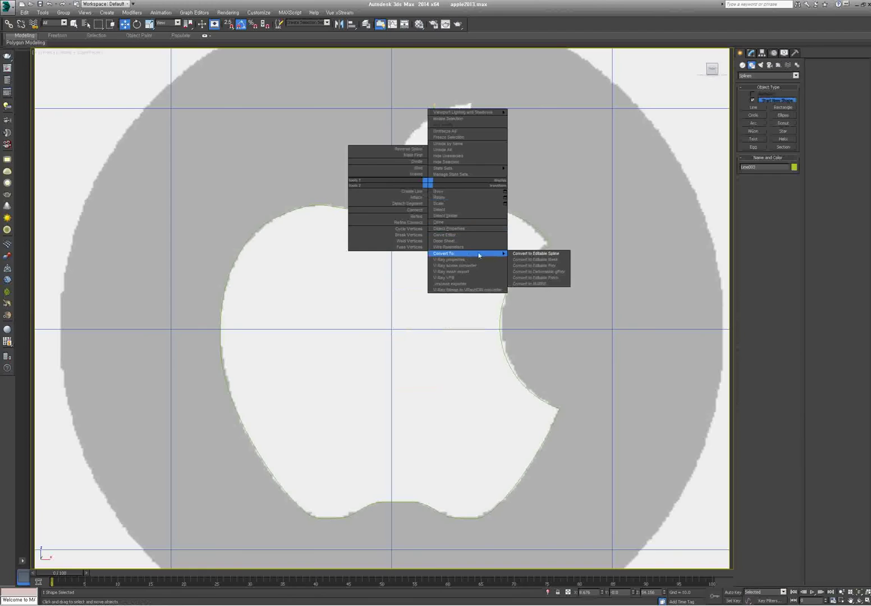
click(532, 252)
key(1)
drag(350, 104, 494, 226)
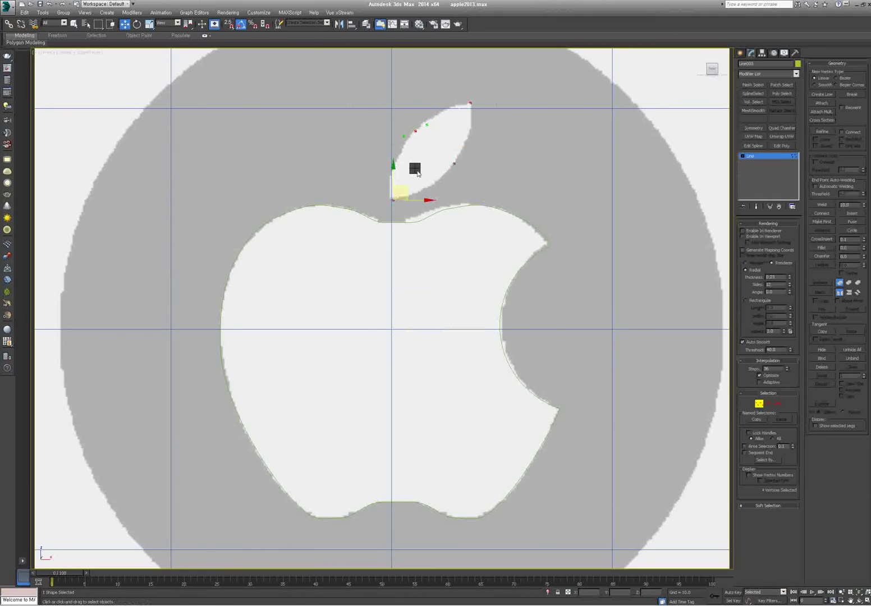
right_click(414, 167)
click(400, 119)
Step: Adjust the Bezier handles of the leaf's upper tip and lower tip so the outline narrows to the reference's points
scroll(481, 135, up, 8)
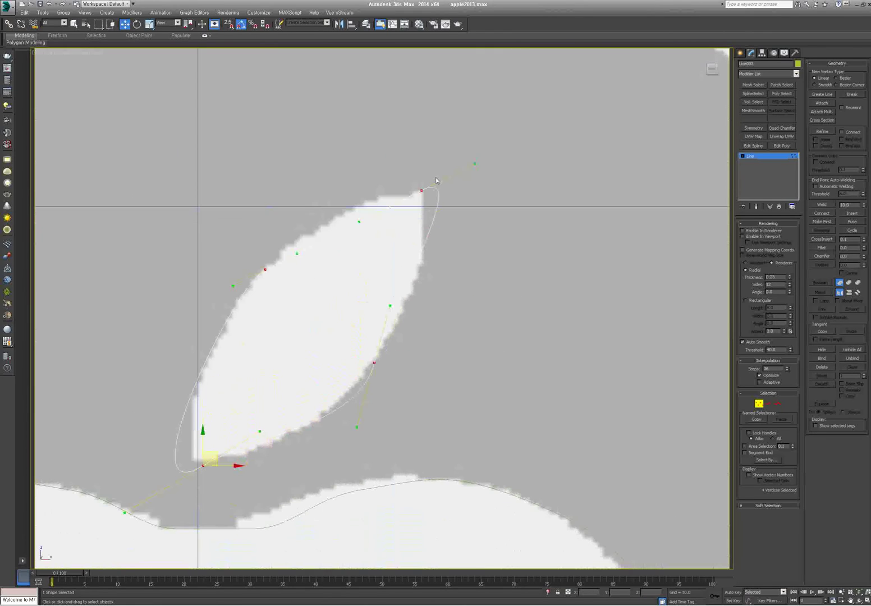
click(478, 191)
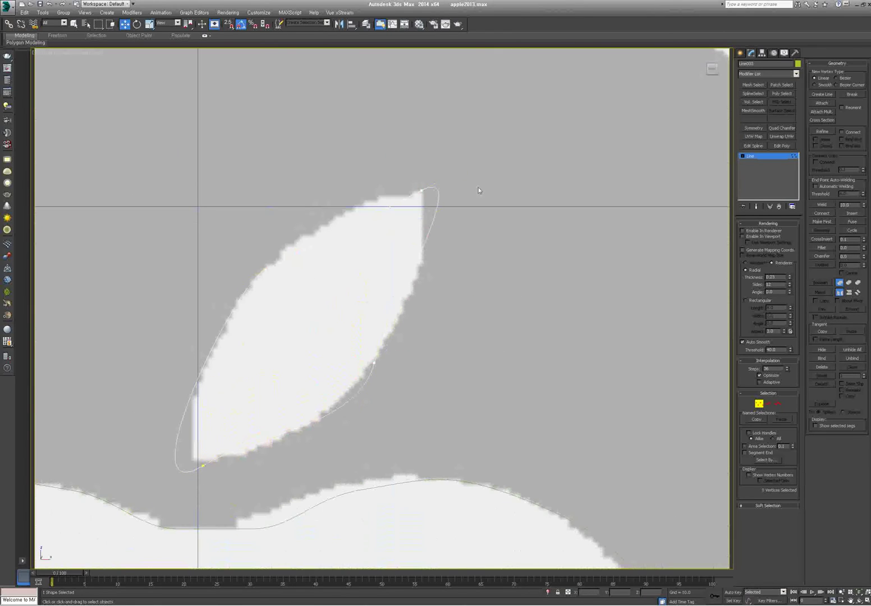
click(422, 190)
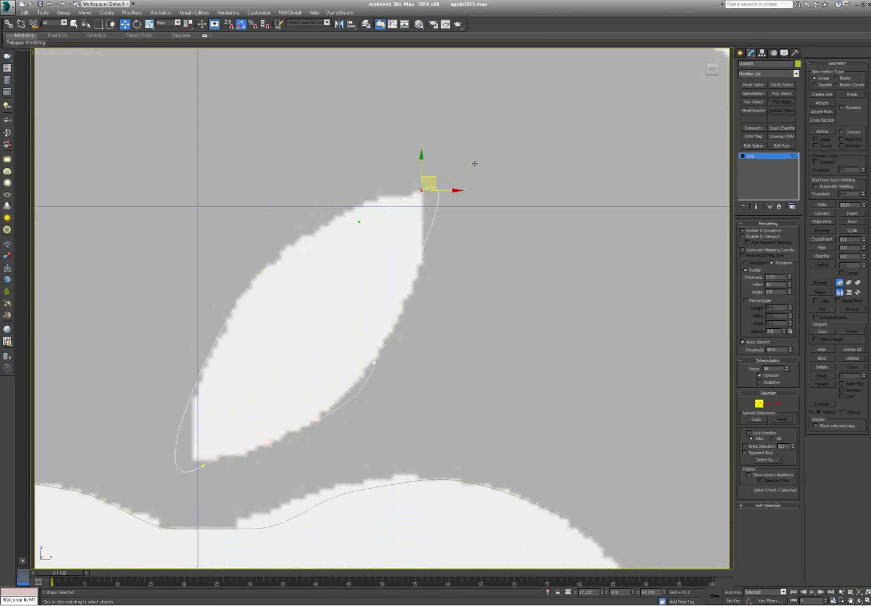
drag(474, 163, 429, 197)
middle_drag(374, 295, 435, 192)
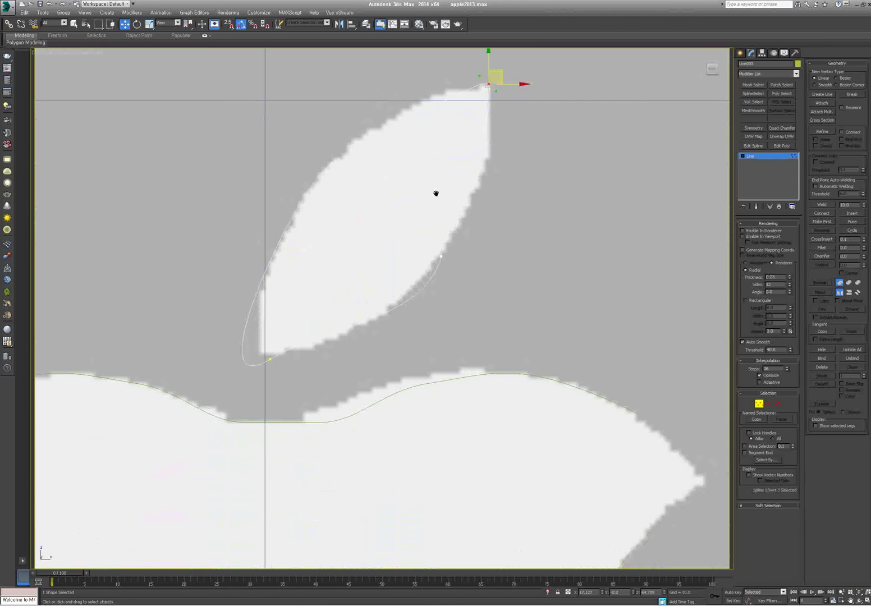
click(271, 359)
drag(191, 406, 273, 342)
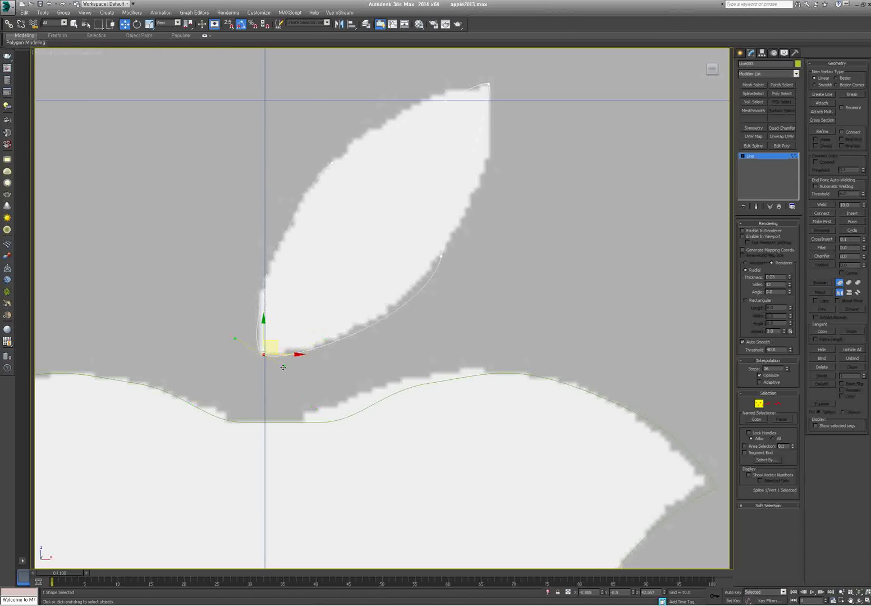
Step: Adjust the Bezier handles of the leaf's two side vertices to follow the reference curves, and deselect the leaf
drag(422, 237, 458, 279)
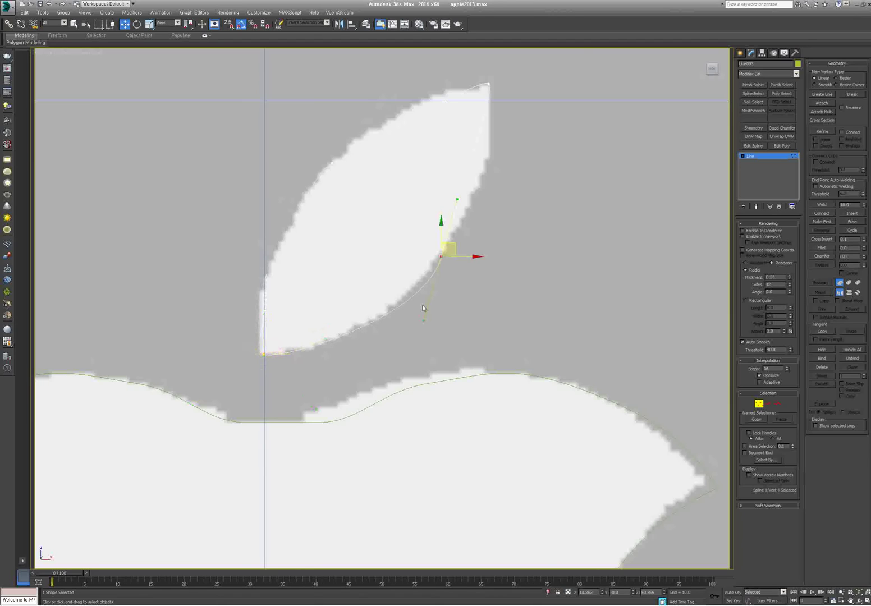
drag(424, 321, 404, 314)
drag(291, 141, 355, 191)
drag(298, 180, 279, 221)
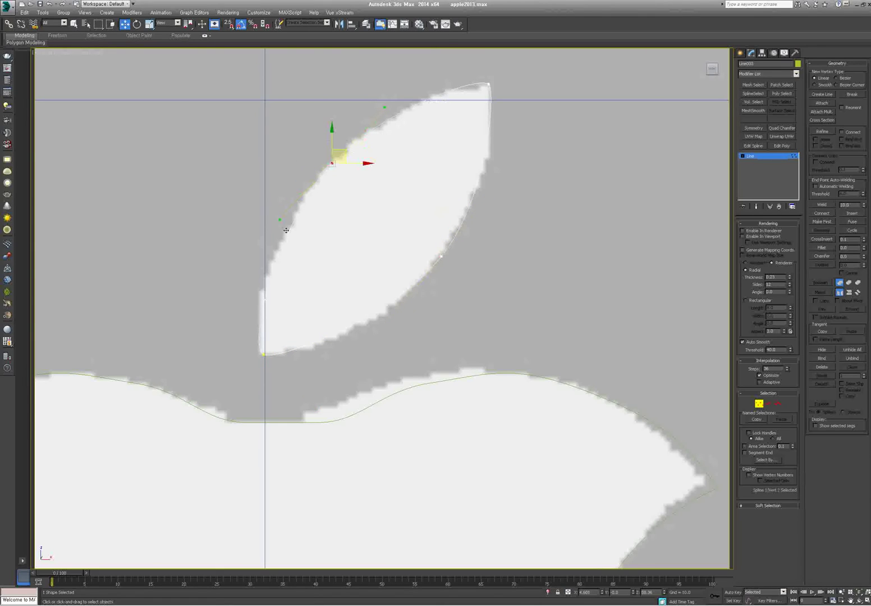
click(757, 156)
click(509, 237)
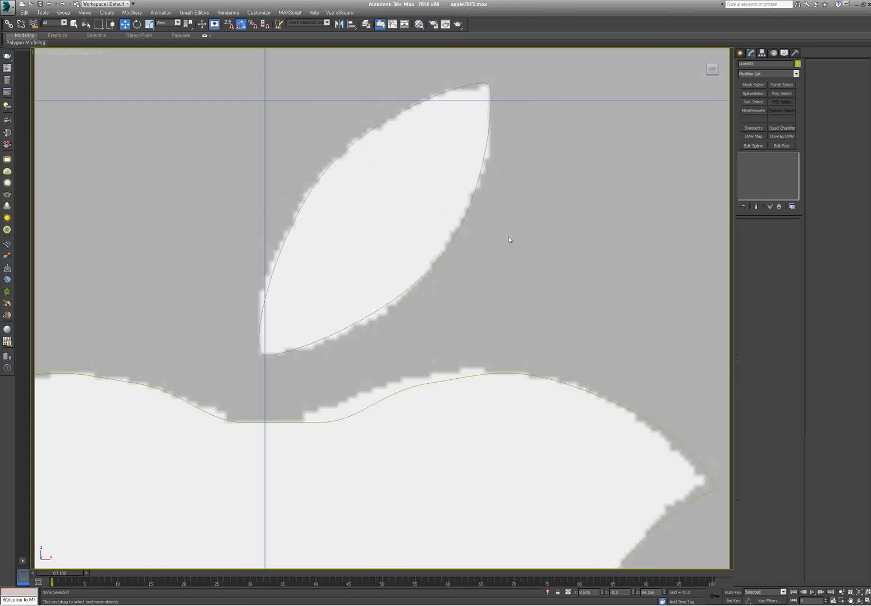
Step: Draw a circle of about 75.5 radius from the centre of the reference over the grey disc's outer edge
scroll(509, 236, down, 8)
scroll(523, 255, down, 3)
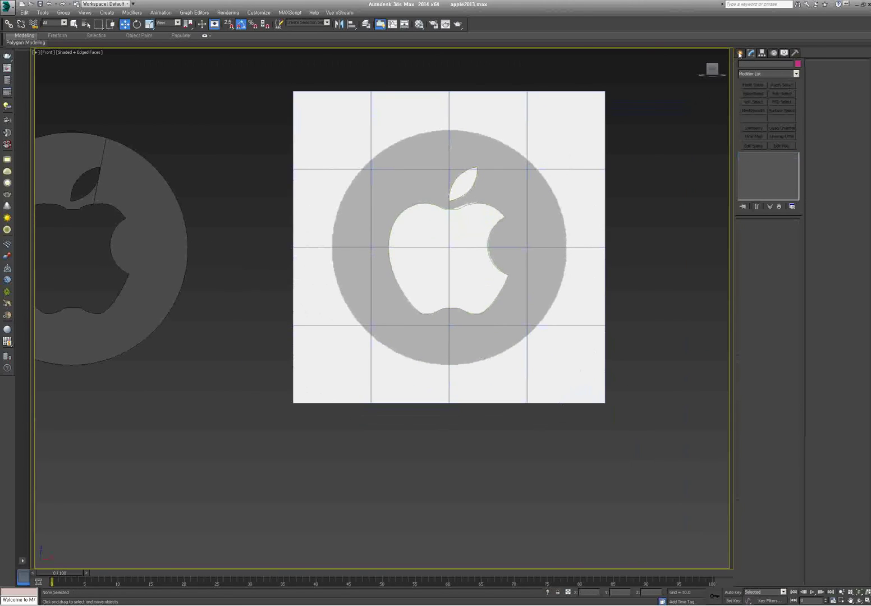
click(740, 54)
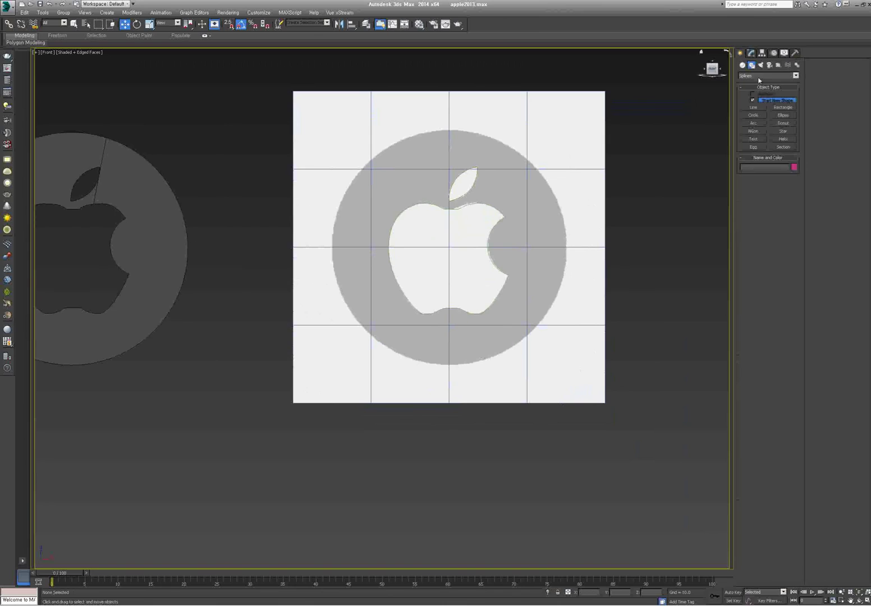
click(754, 116)
drag(451, 247, 441, 131)
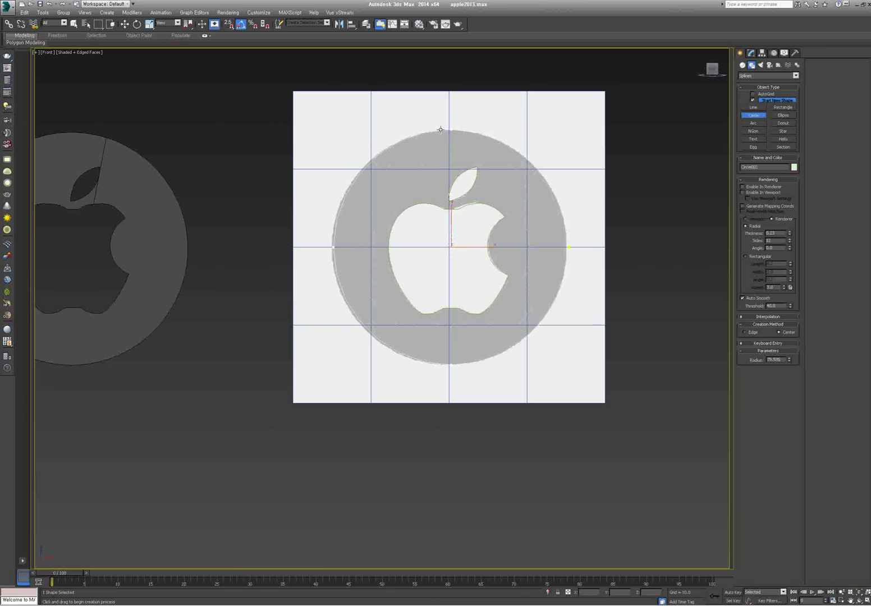
right_click(608, 165)
Step: Isolate the outer circle, apple outline and leaf, and clear the selection
drag(640, 320, 360, 164)
key(alt+q)
click(604, 253)
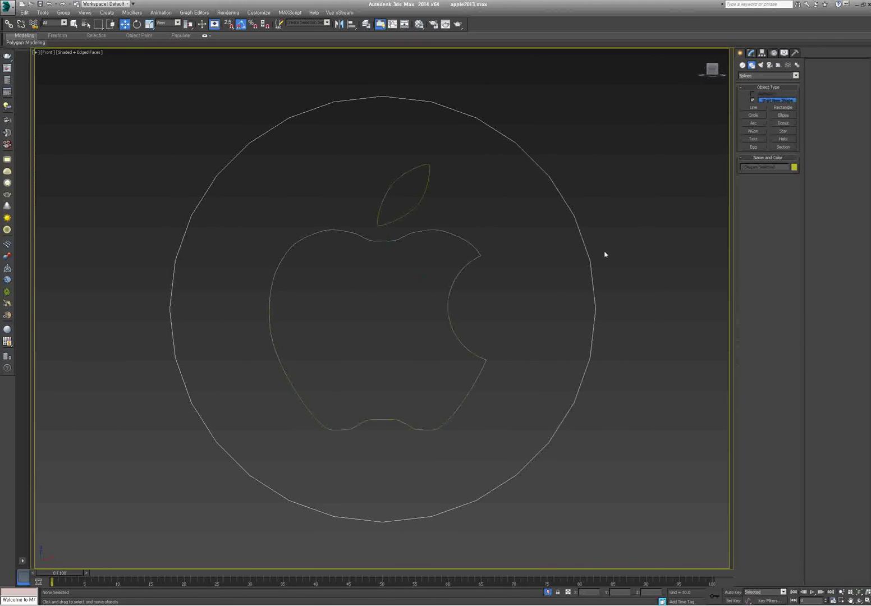
middle_drag(604, 252, 611, 226)
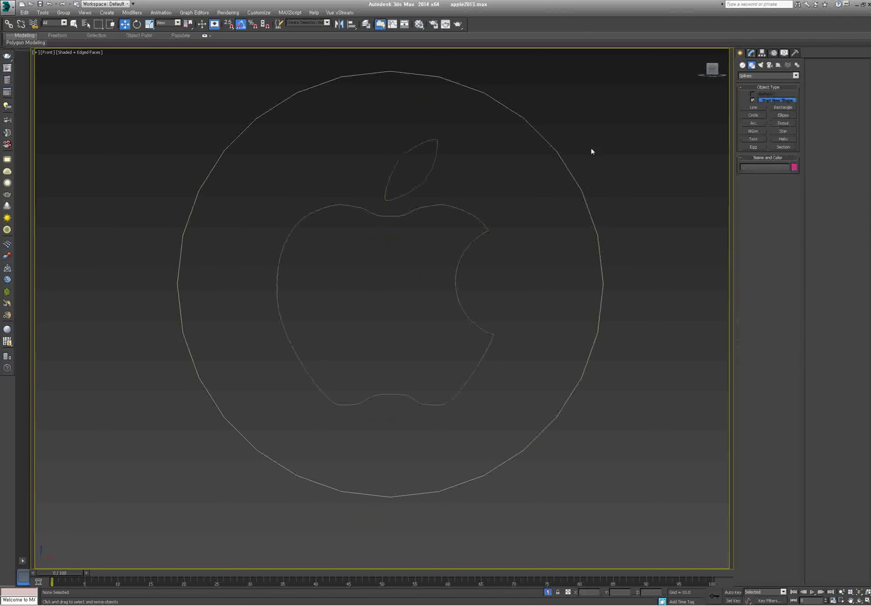
Step: Convert the outer circle, apple outline and leaf to editable splines
drag(596, 135, 566, 206)
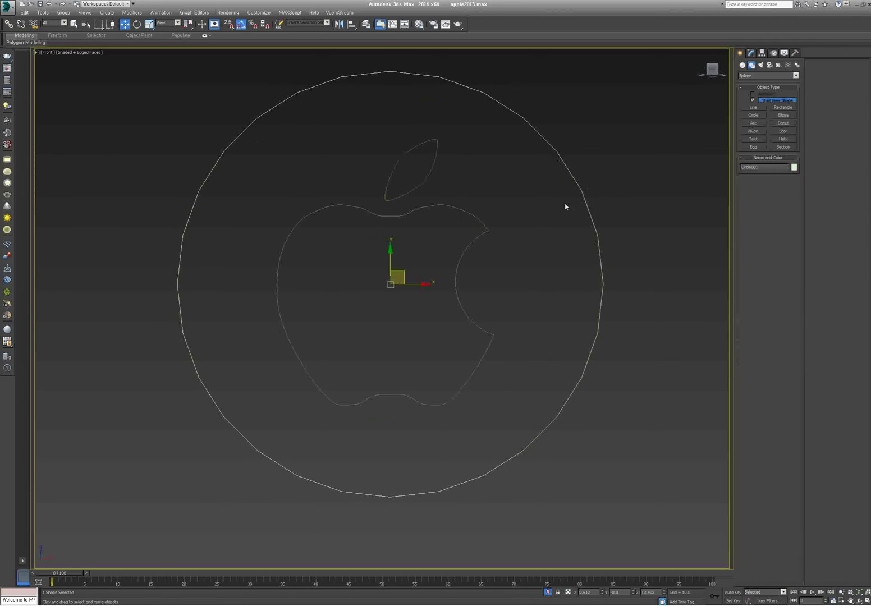
click(753, 53)
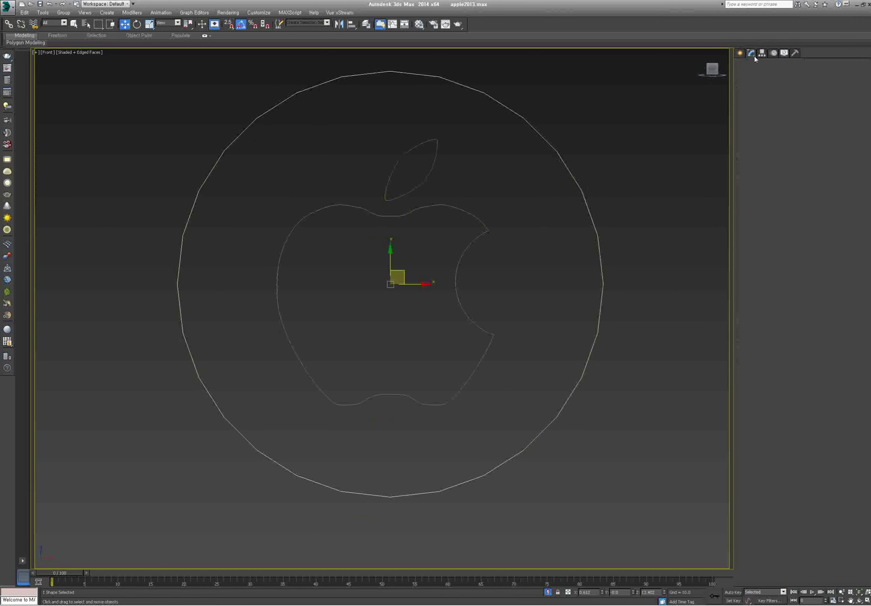
click(667, 213)
drag(641, 117, 129, 484)
right_click(330, 382)
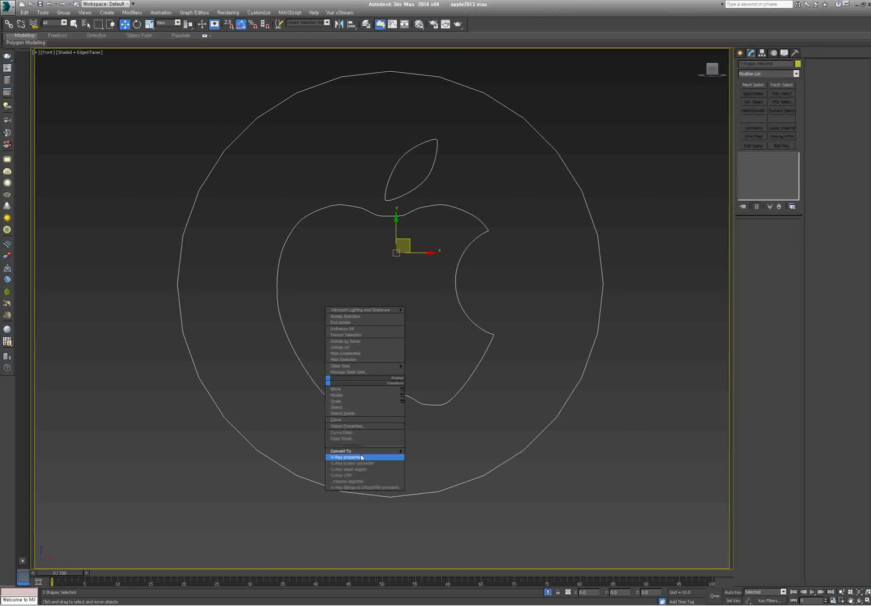
mouse_move(348, 451)
click(438, 451)
Step: Attach the leaf and the apple outline to the outer circle
drag(646, 208, 631, 270)
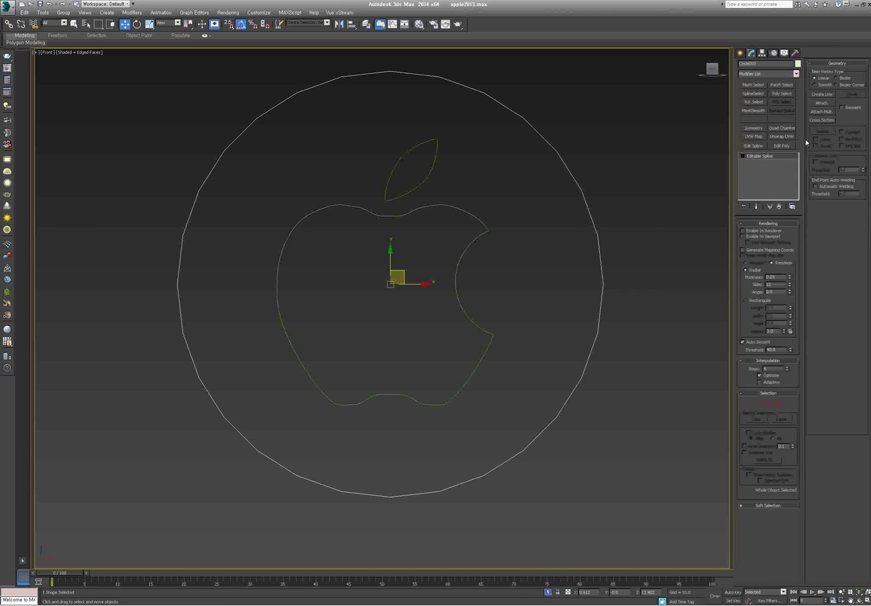
click(821, 103)
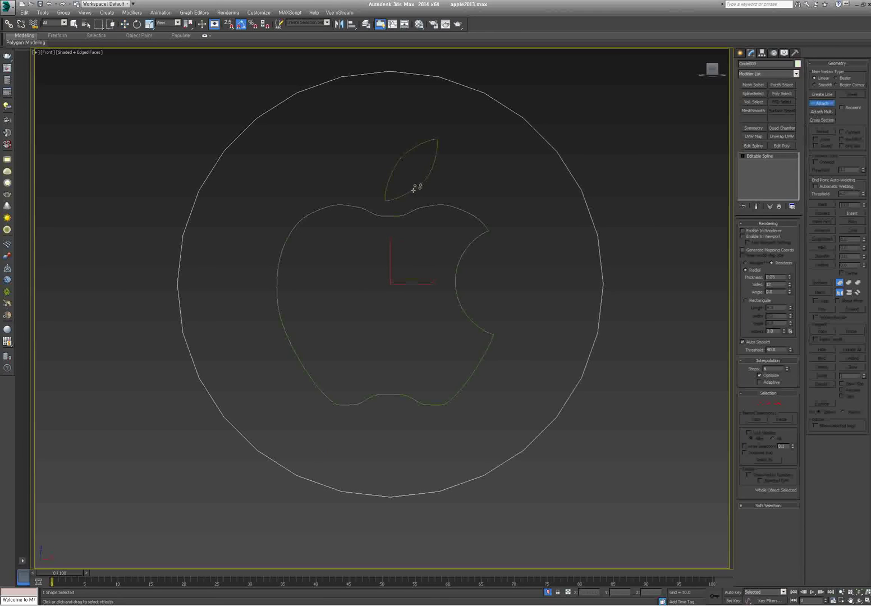
click(419, 184)
click(480, 229)
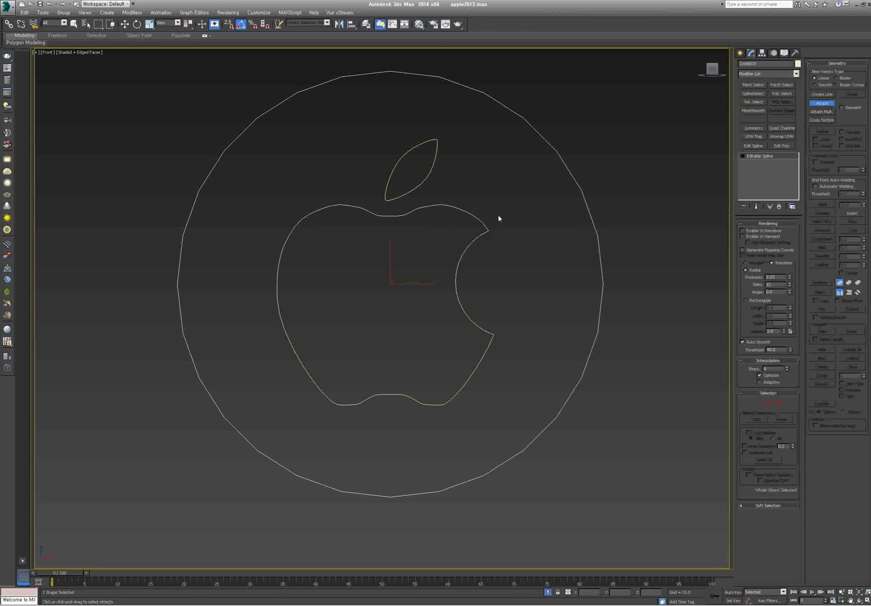
key(w)
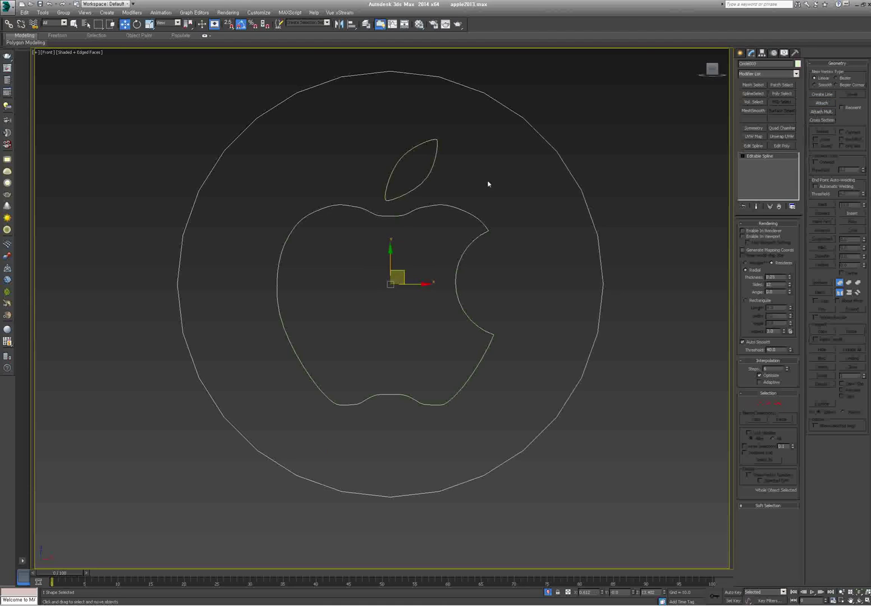
Step: Try converting the combined spline to an editable poly, and undo the conversion
right_click(486, 178)
mouse_move(528, 249)
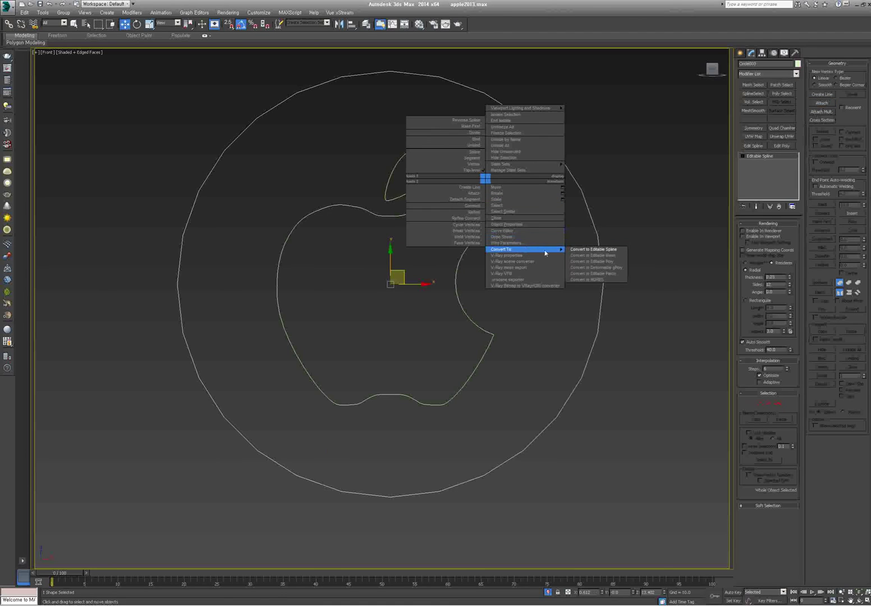
click(600, 261)
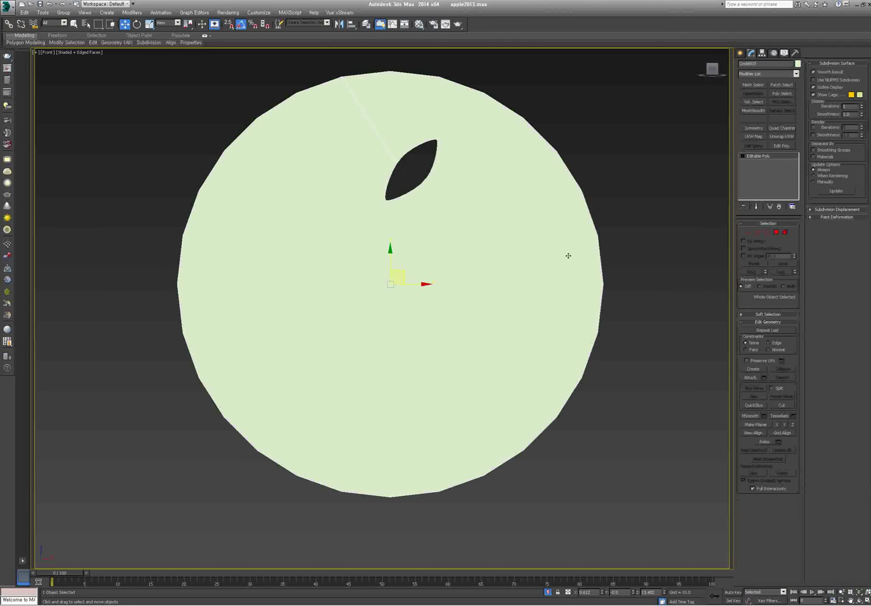
key(ctrl+z)
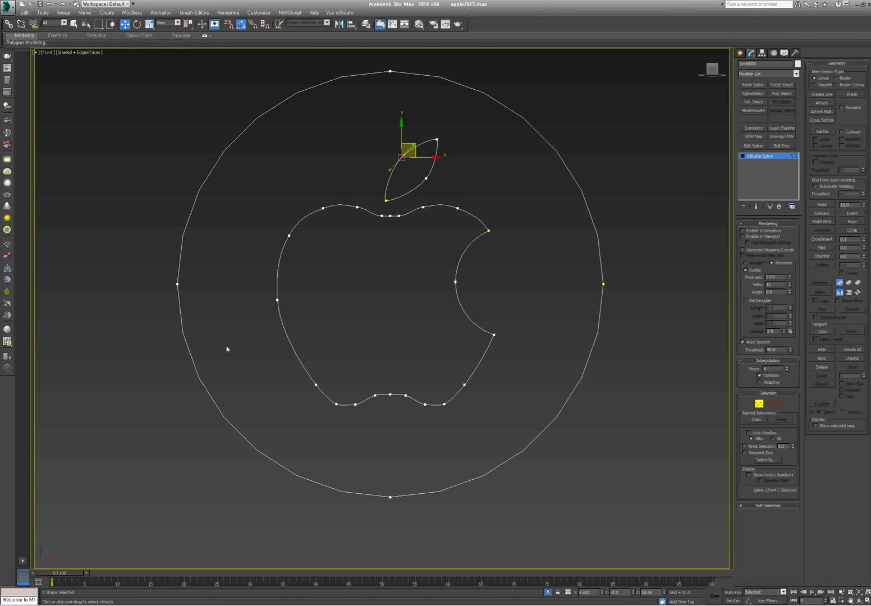
Step: Try moving the vertex at the lower corner of the apple's bite to check whether the outline is welded there
click(507, 295)
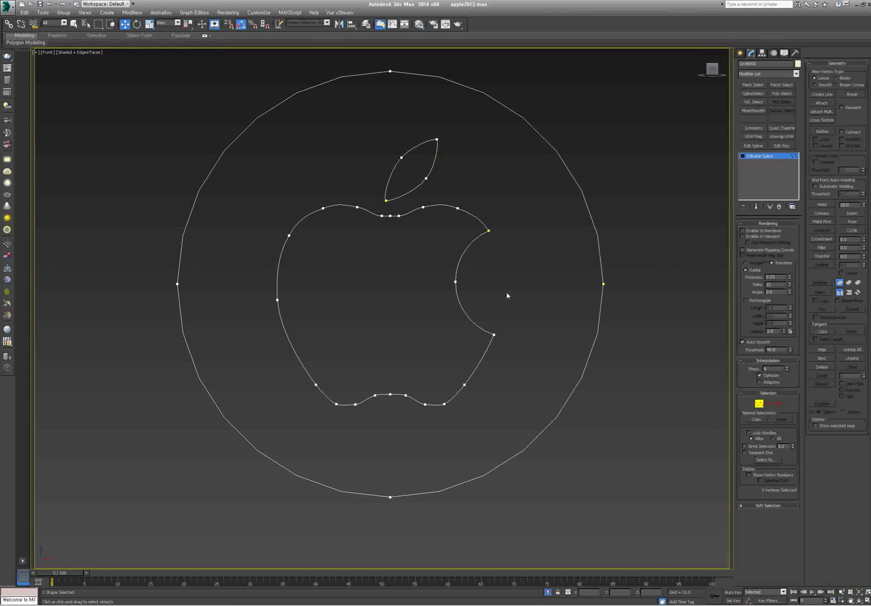
scroll(297, 227, down, 4)
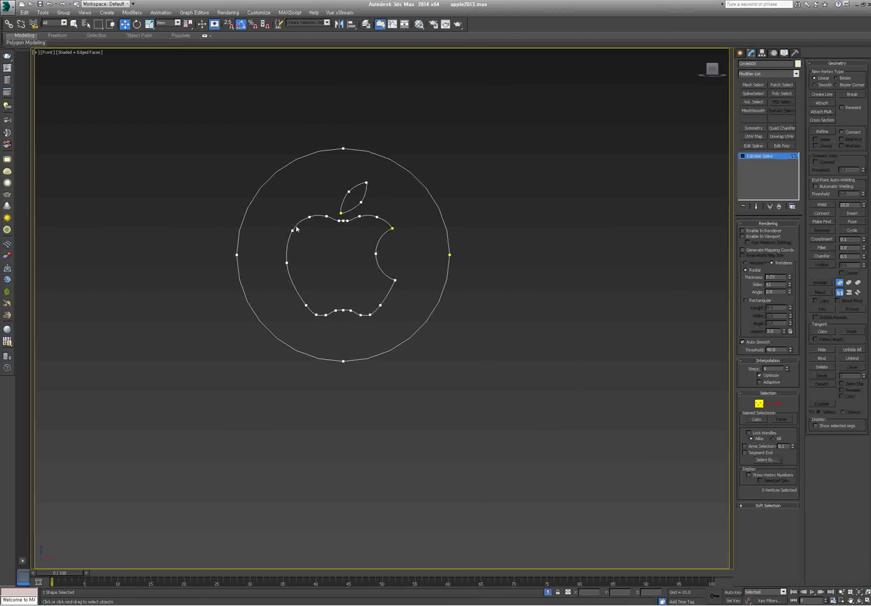
scroll(297, 227, up, 2)
middle_drag(280, 186, 285, 205)
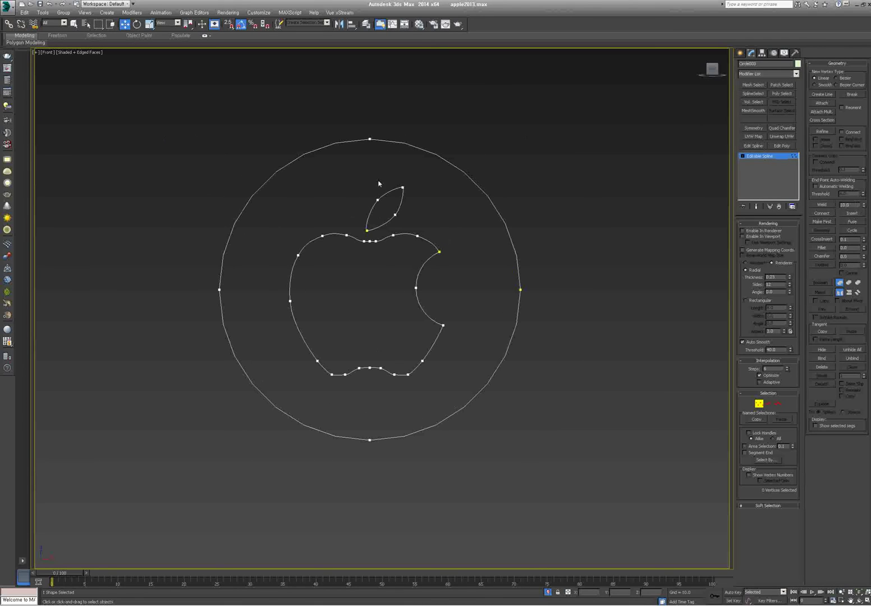
drag(314, 270, 588, 458)
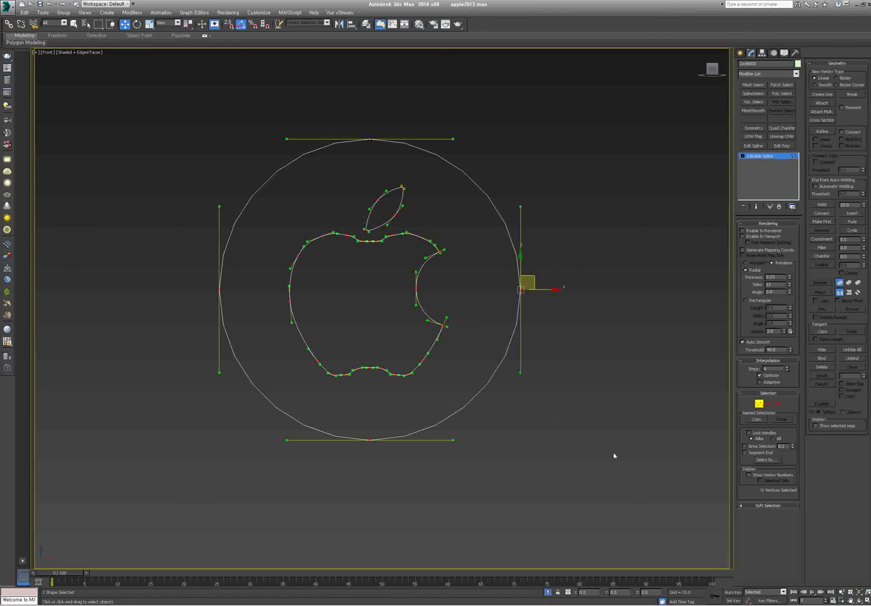
click(457, 277)
scroll(457, 278, up, 5)
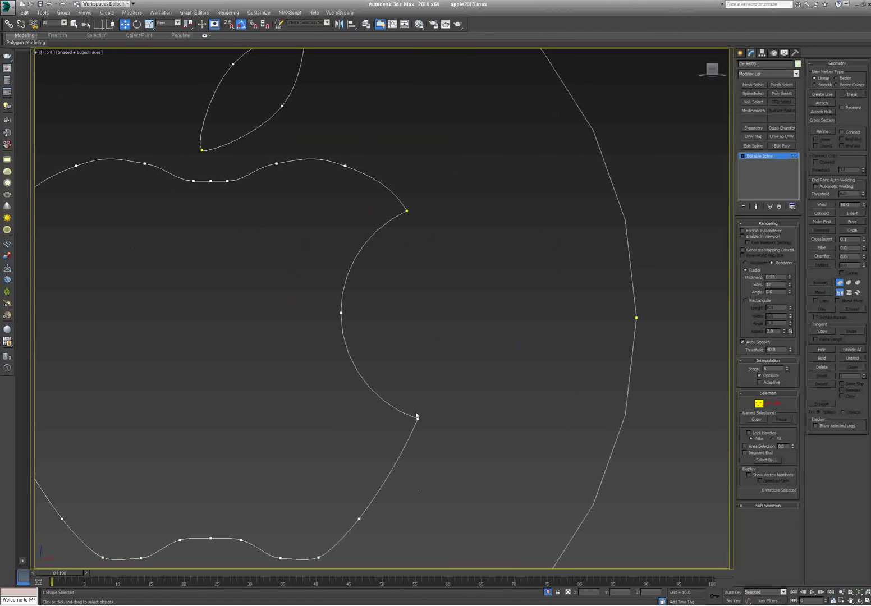
drag(418, 418, 421, 378)
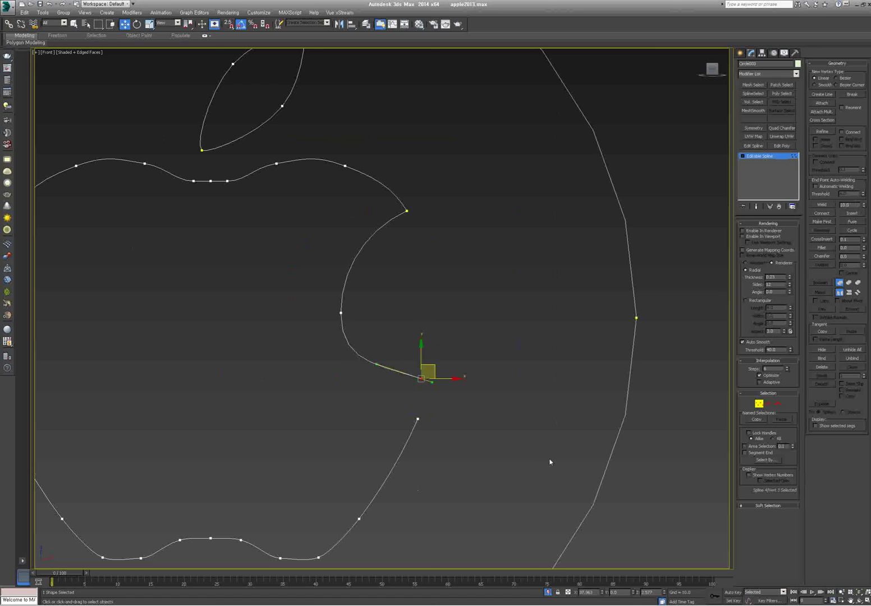
scroll(510, 380, down, 6)
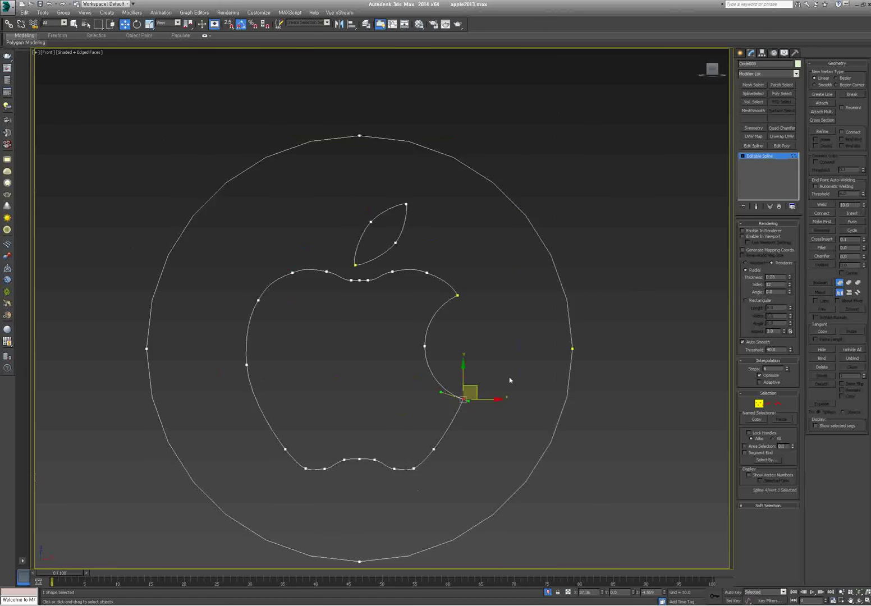
Step: Select all vertices of the combined spline and weld them with a threshold of 1.0
key(ctrl+a)
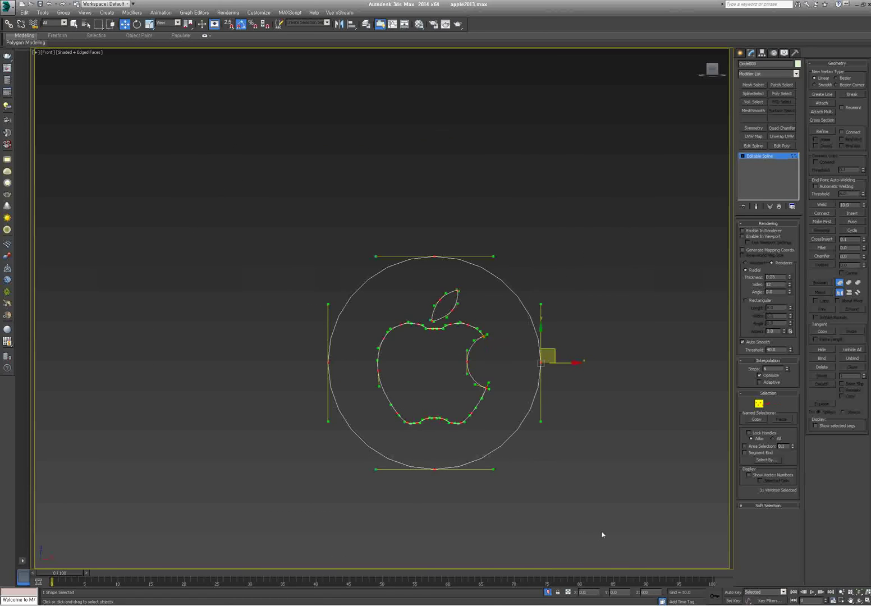
middle_drag(602, 328, 705, 239)
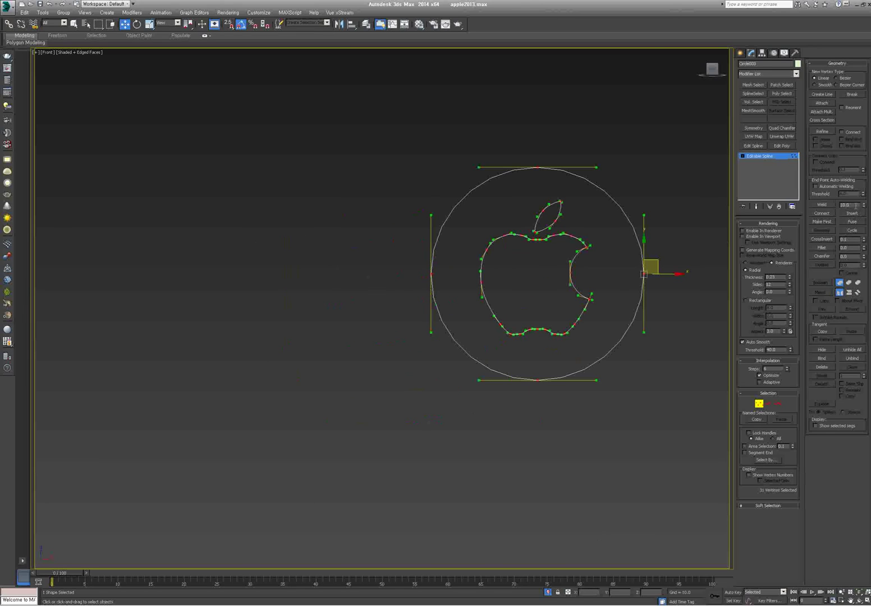
key(BackSpace)
middle_drag(640, 193, 610, 192)
click(824, 205)
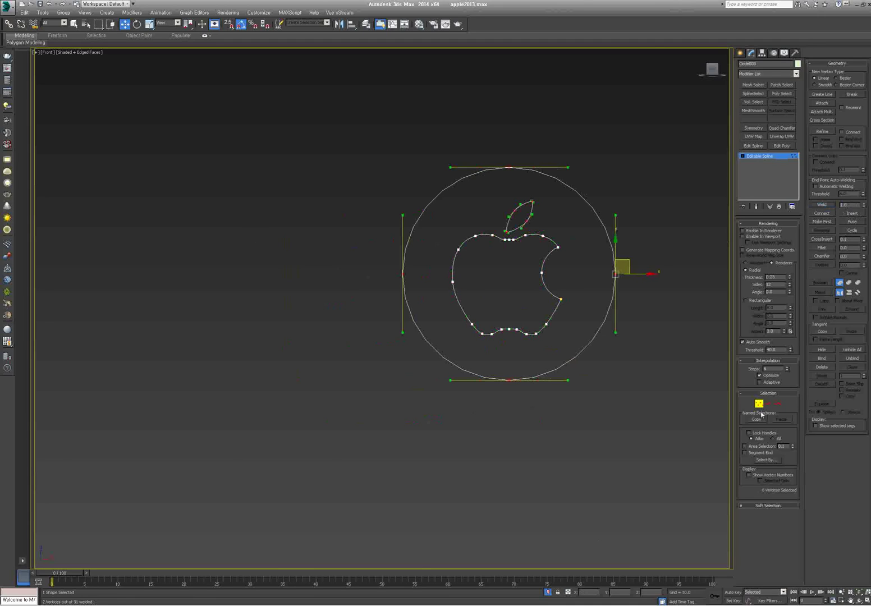
Step: Leave vertex editing and apply an Edit Poly modifier to the combined spline
click(758, 404)
click(643, 404)
drag(657, 204, 588, 262)
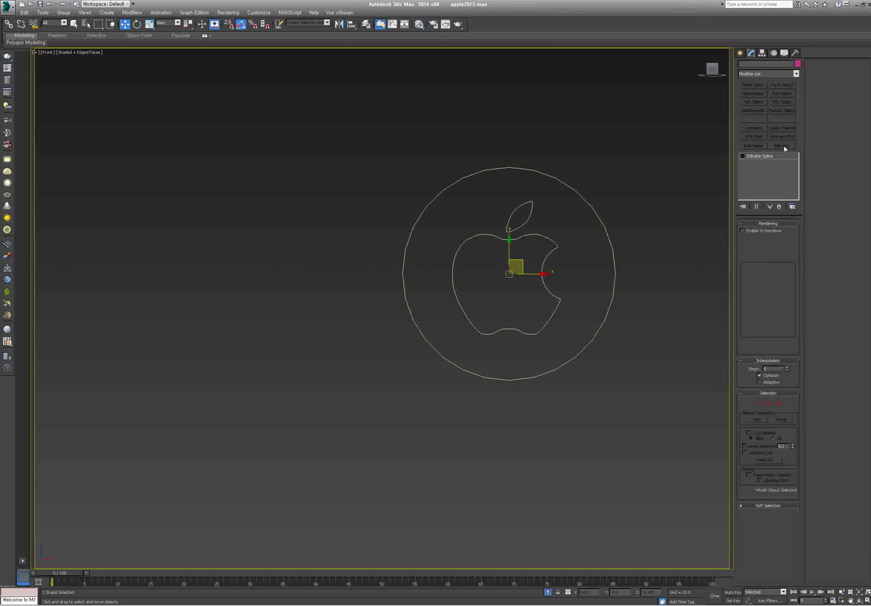
click(782, 146)
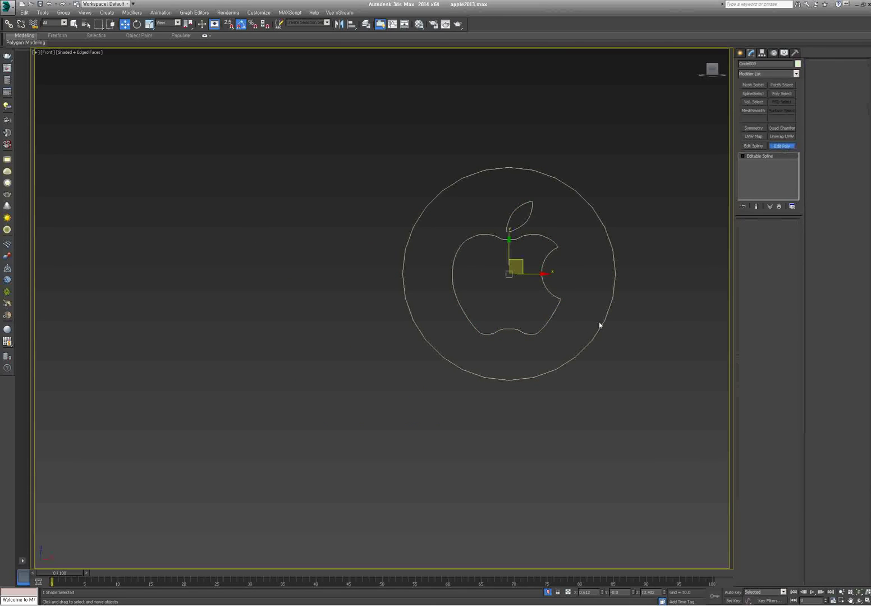
alt+middle_drag(595, 311, 490, 308)
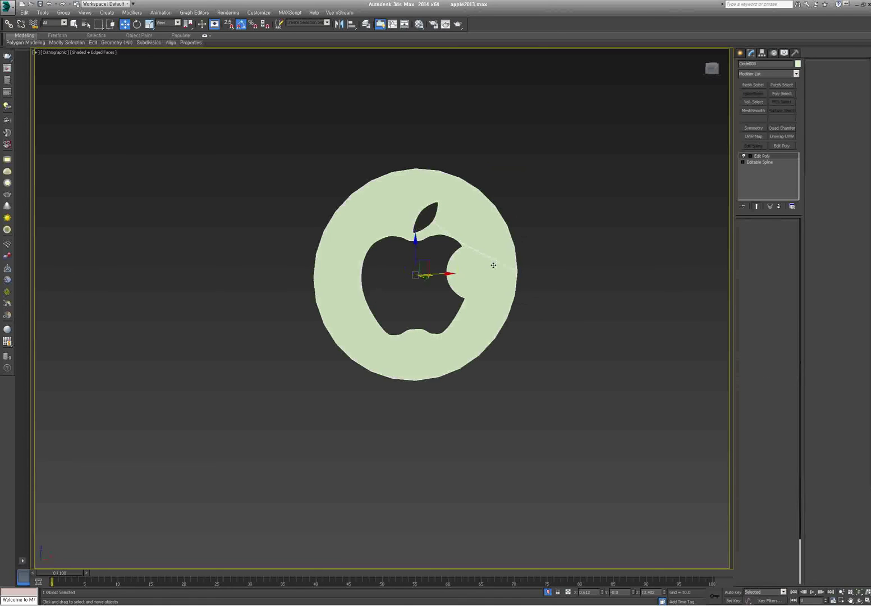
Step: Extrude the disc's front polygon around the apple and leaf cut-outs into a solid plate, and clear the polygon selection
key(4)
click(493, 262)
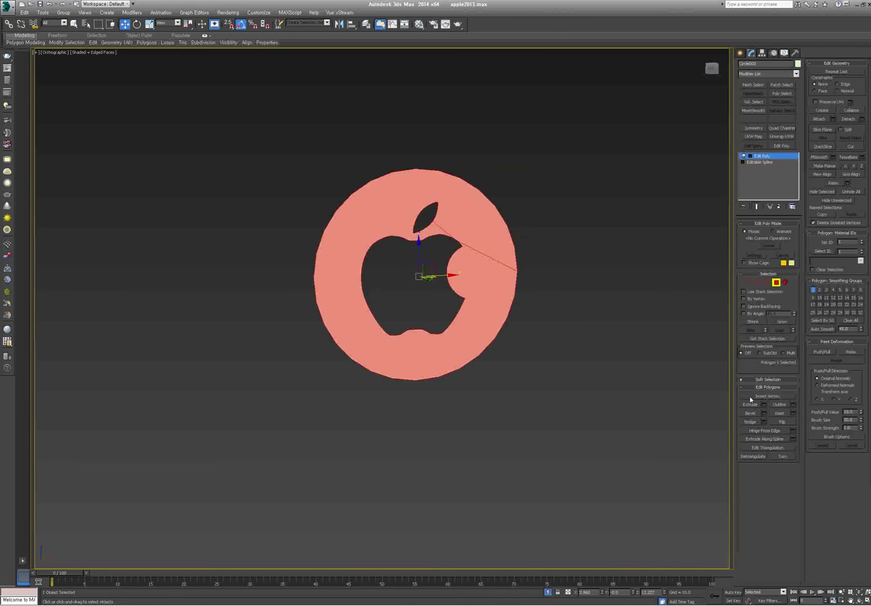
click(750, 405)
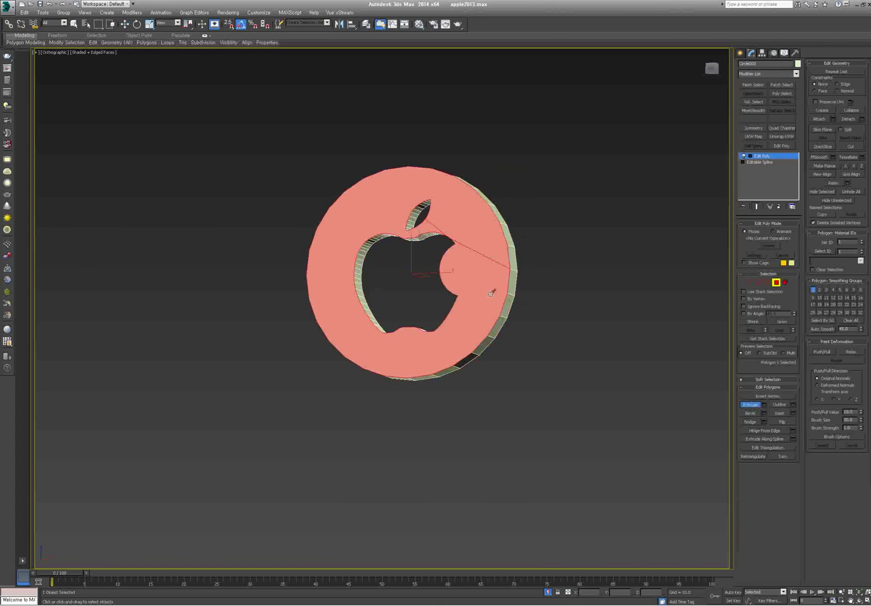
key(w)
click(564, 365)
key(f)
key(z)
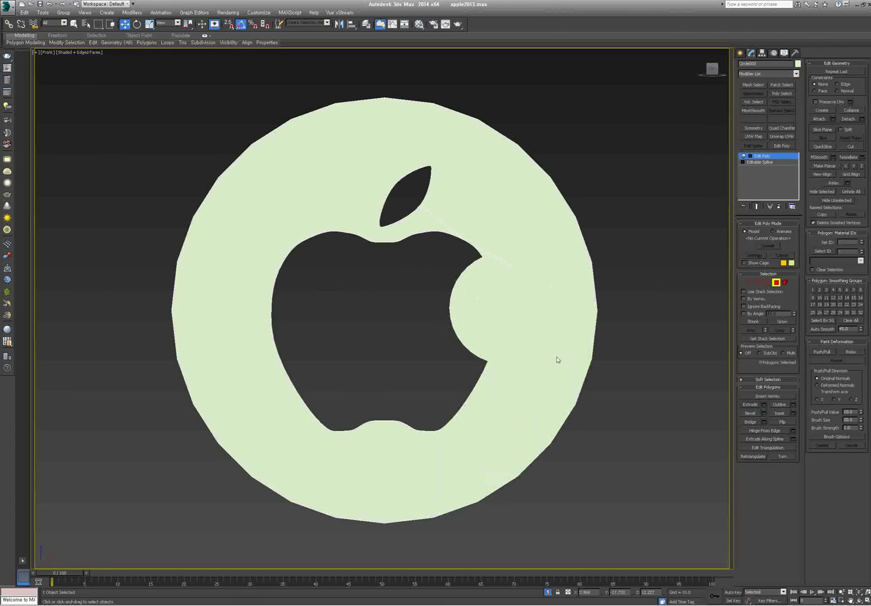
mouse_move(561, 599)
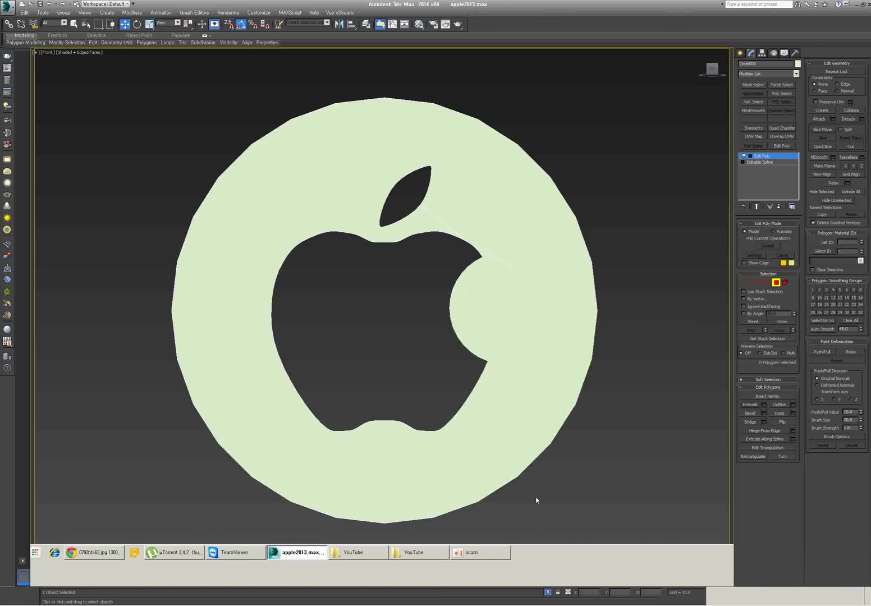
click(484, 554)
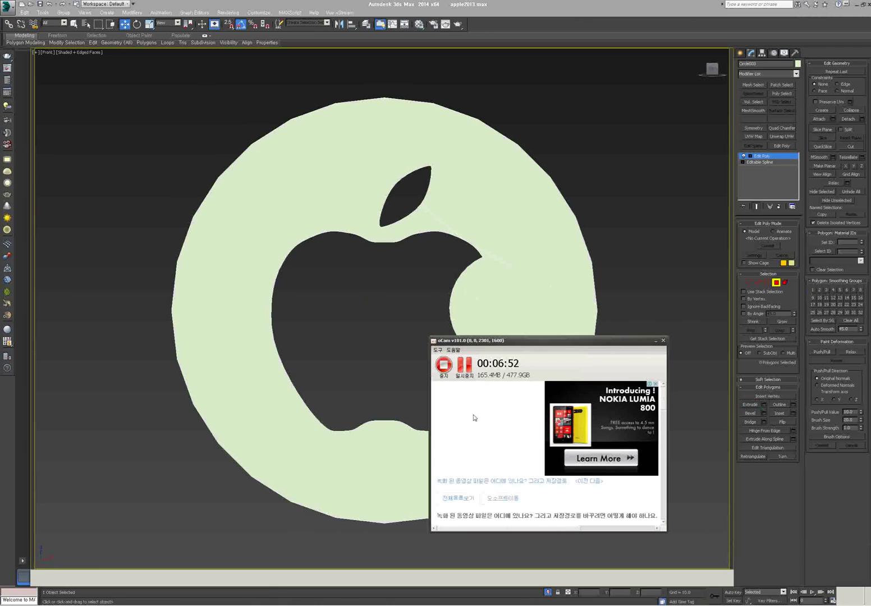